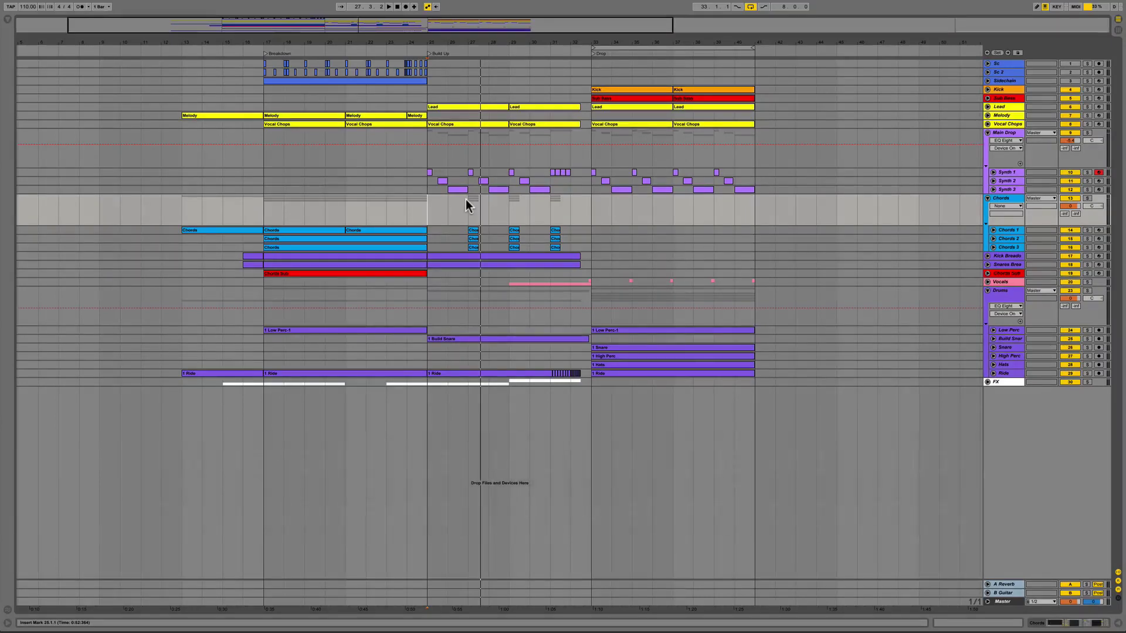
Step: Set the insert marker at bar 25 in the Chords lane and start playback
click(428, 218)
key(space)
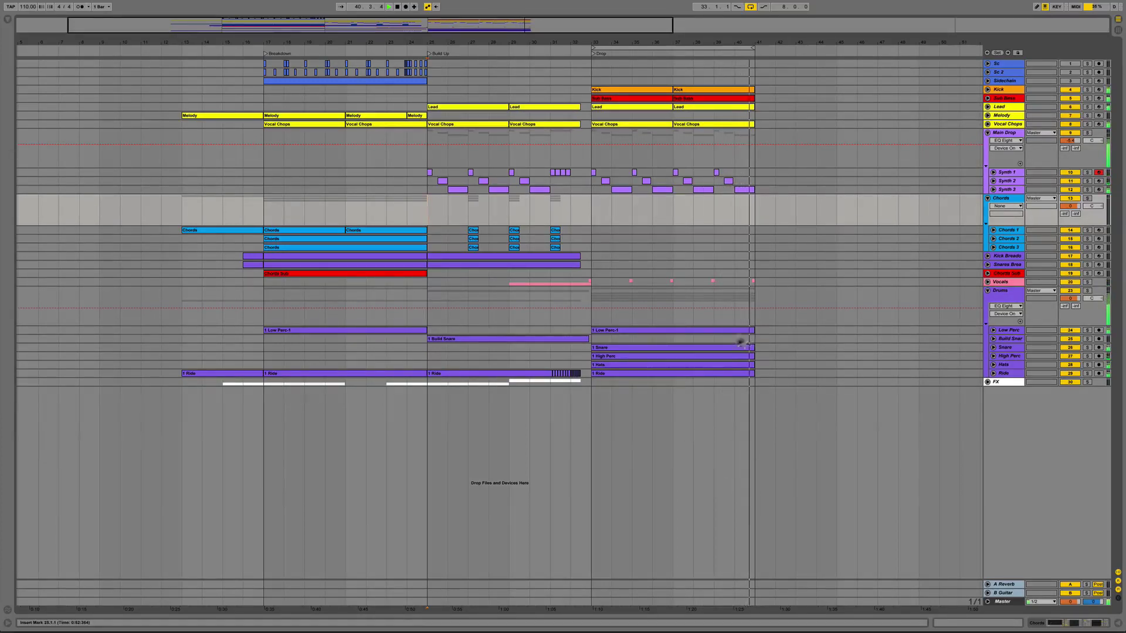
Step: Stop playback, solo and unfold the Kick track, and select its first clip in the drop
key(space)
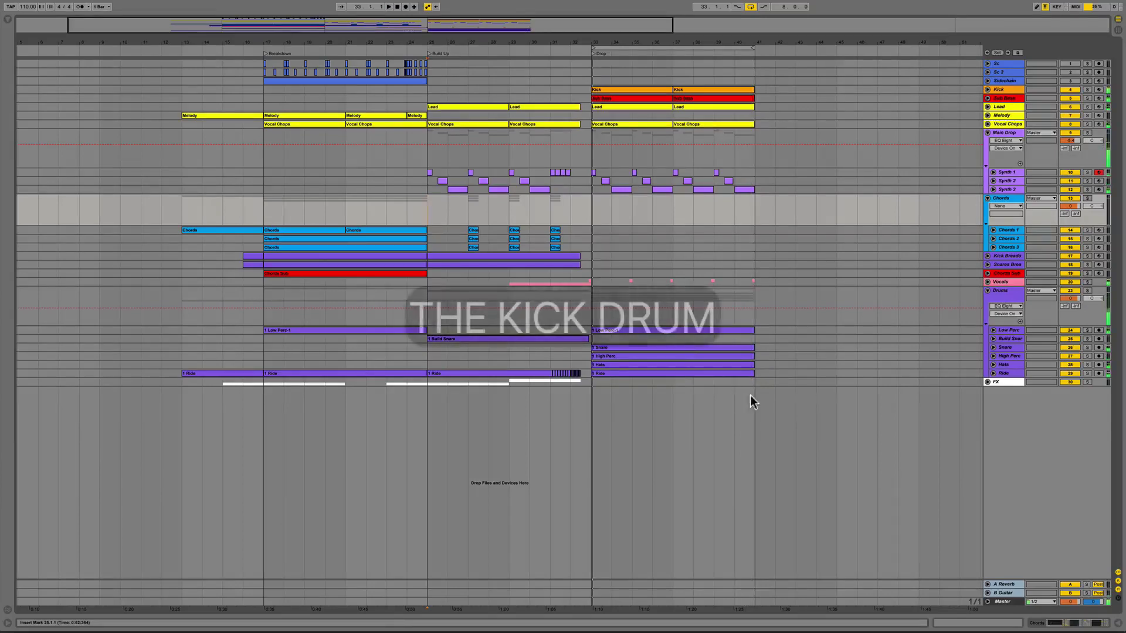
click(1010, 90)
click(1086, 89)
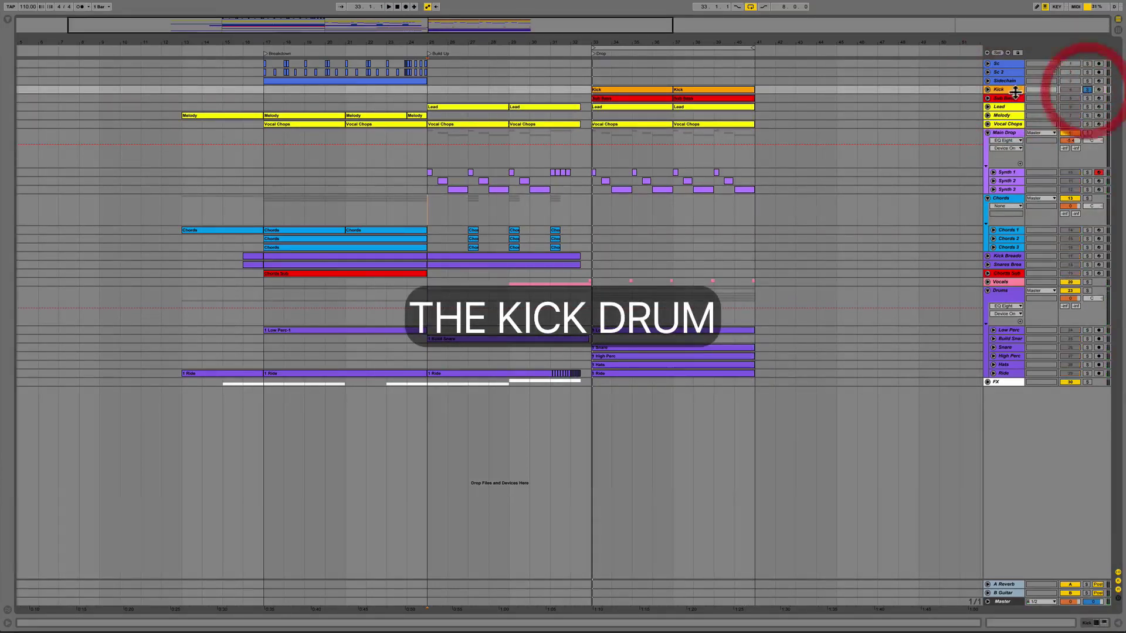
click(987, 89)
drag(743, 43, 580, 44)
click(438, 90)
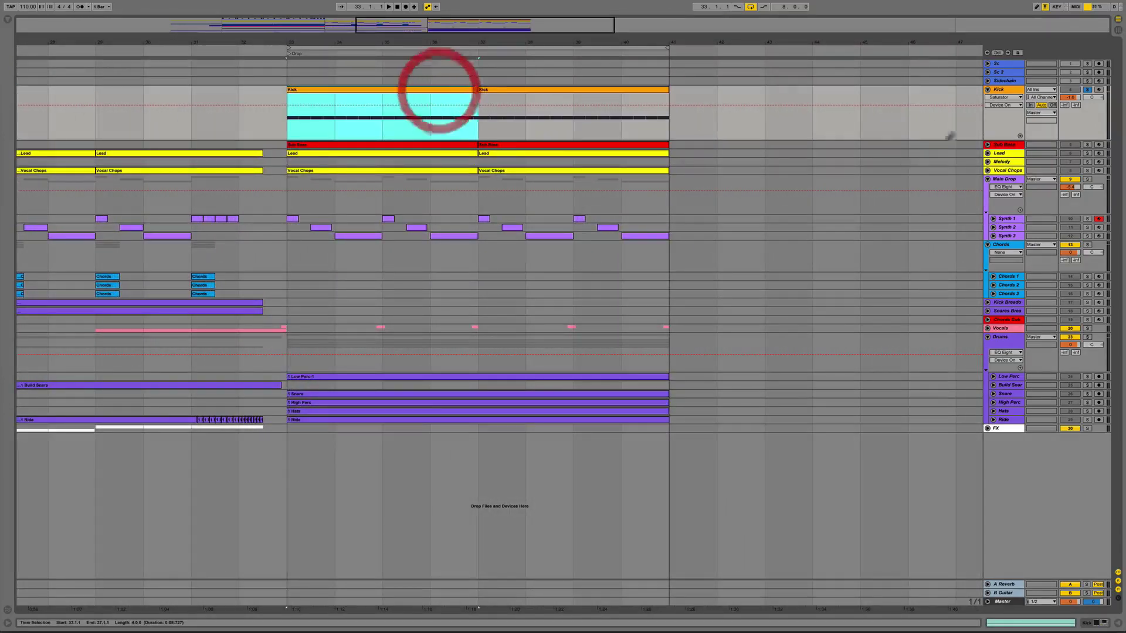
Step: Show the Kick device chain and check the Kick 2 amplitude envelope before closing it
click(1099, 622)
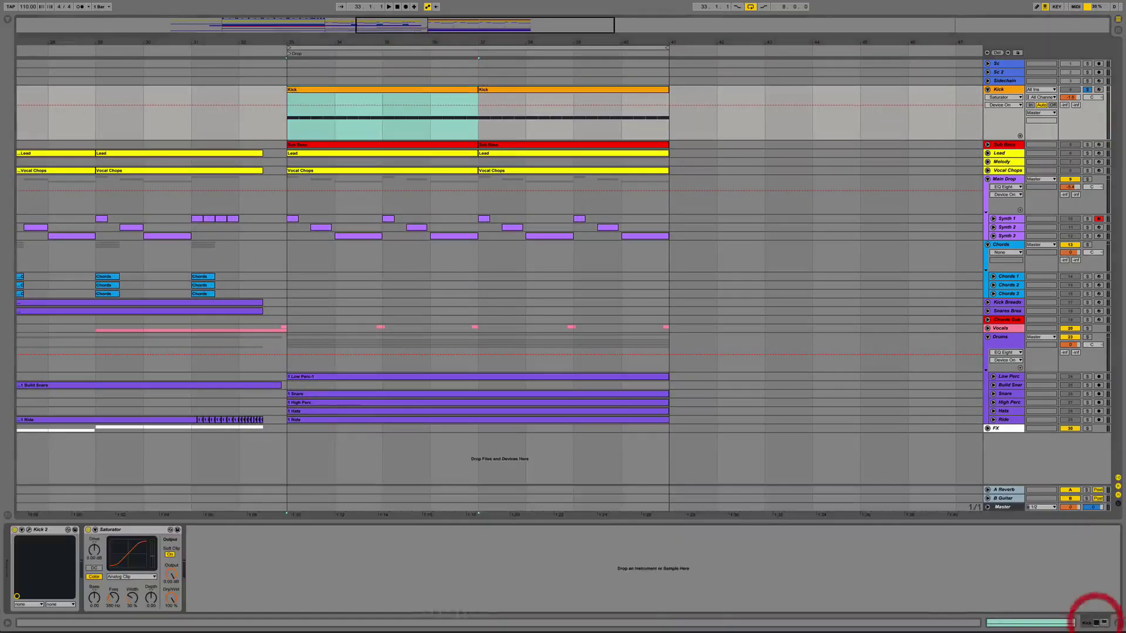
click(29, 530)
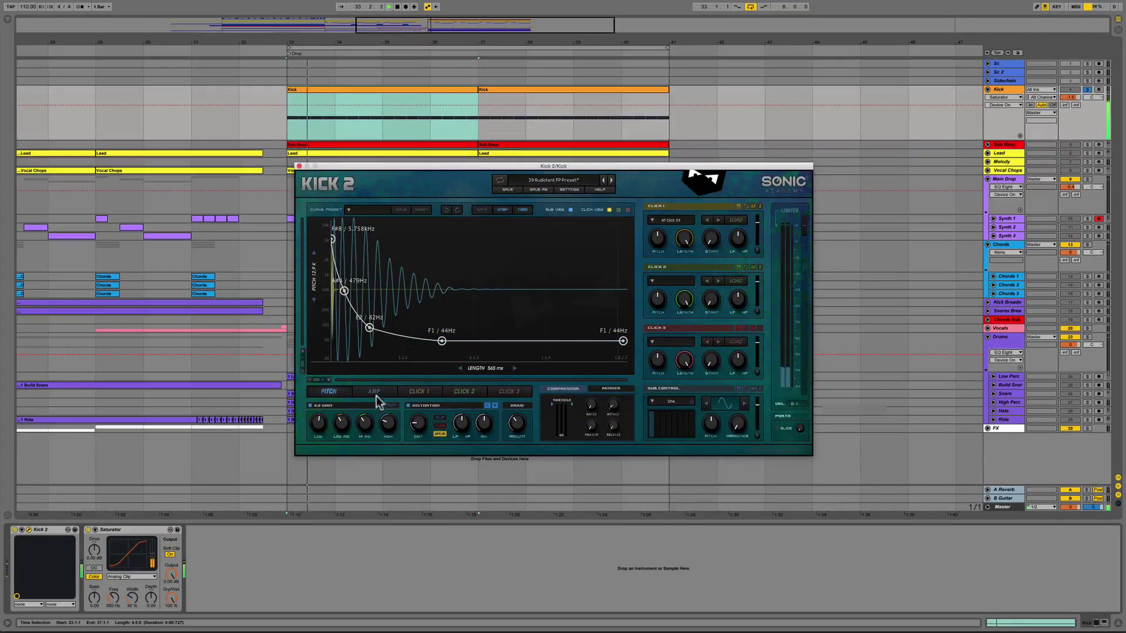
click(377, 392)
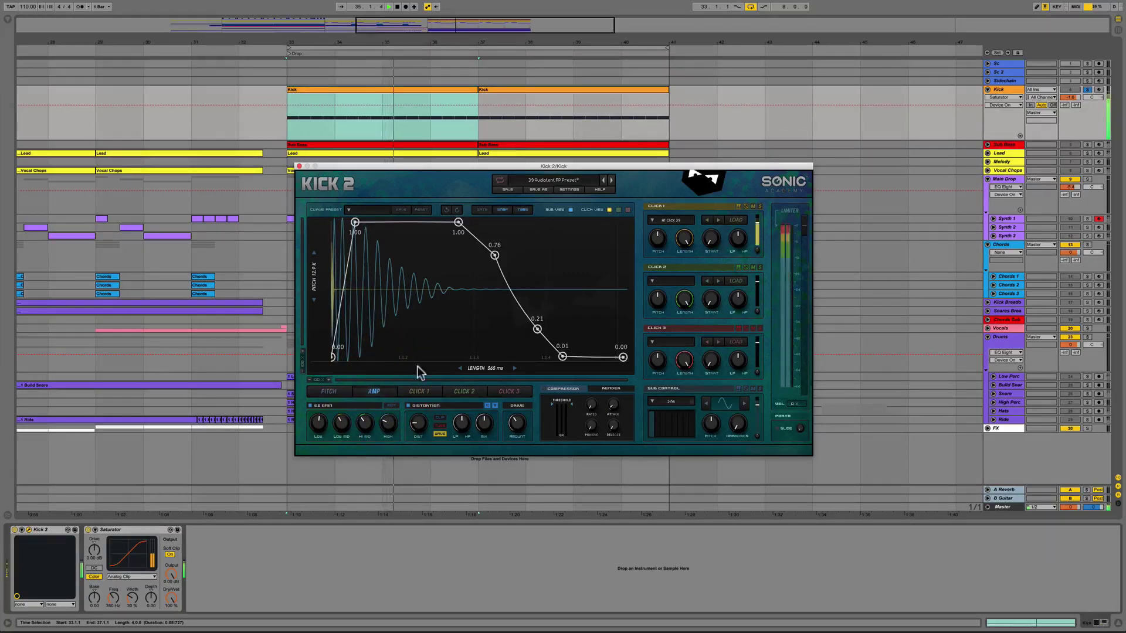
click(299, 167)
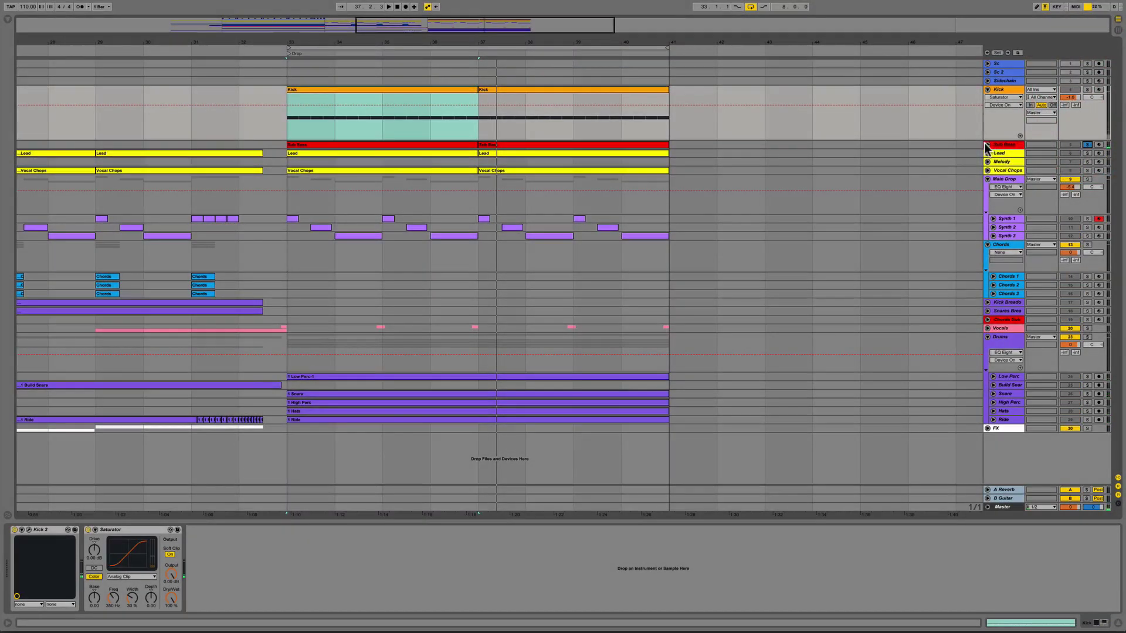
Step: Solo and expand the Sub Bass, then open its drop clip's notes for editing
click(987, 144)
click(383, 144)
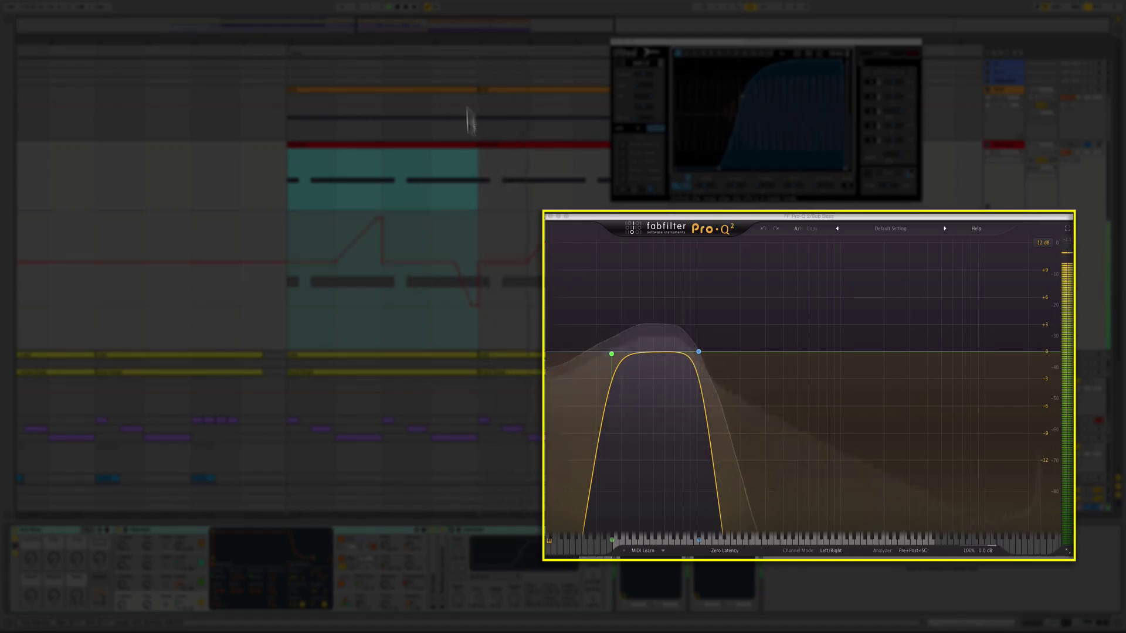
scroll(462, 46, right, 10)
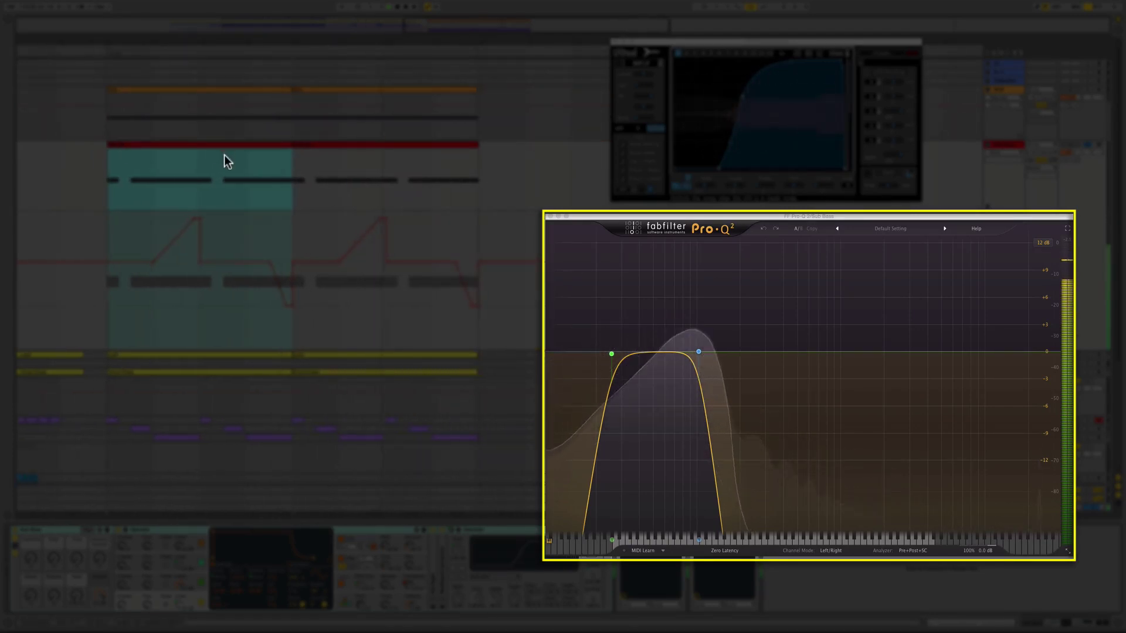
double_click(228, 157)
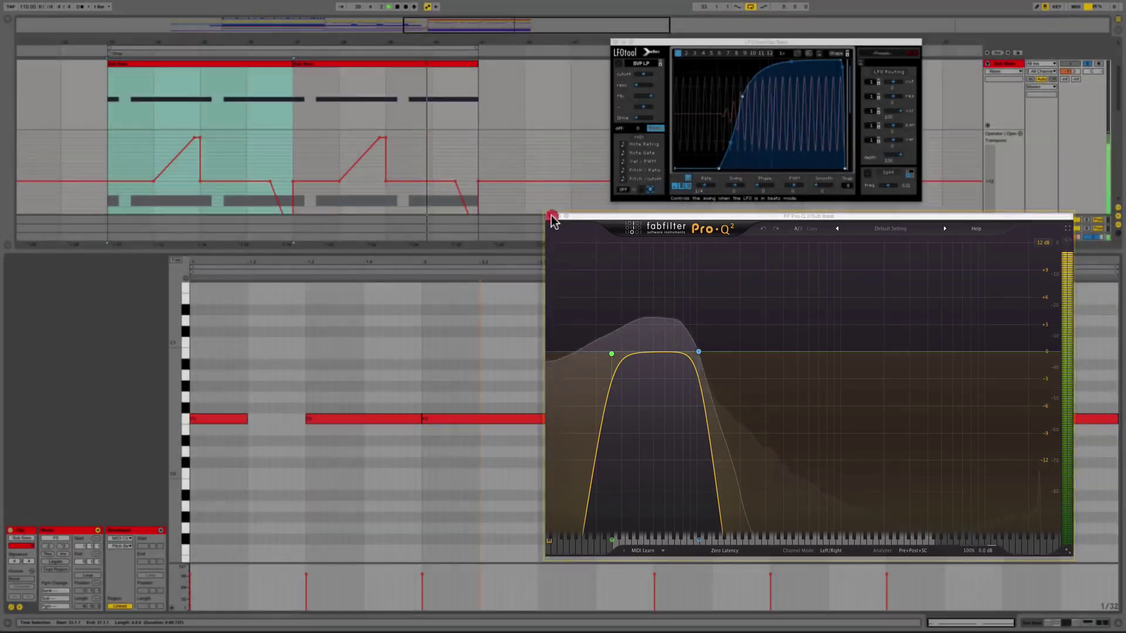
Step: Close the Pro-Q and LFOtool windows and the clip editor to show the arrangement
click(550, 216)
click(616, 42)
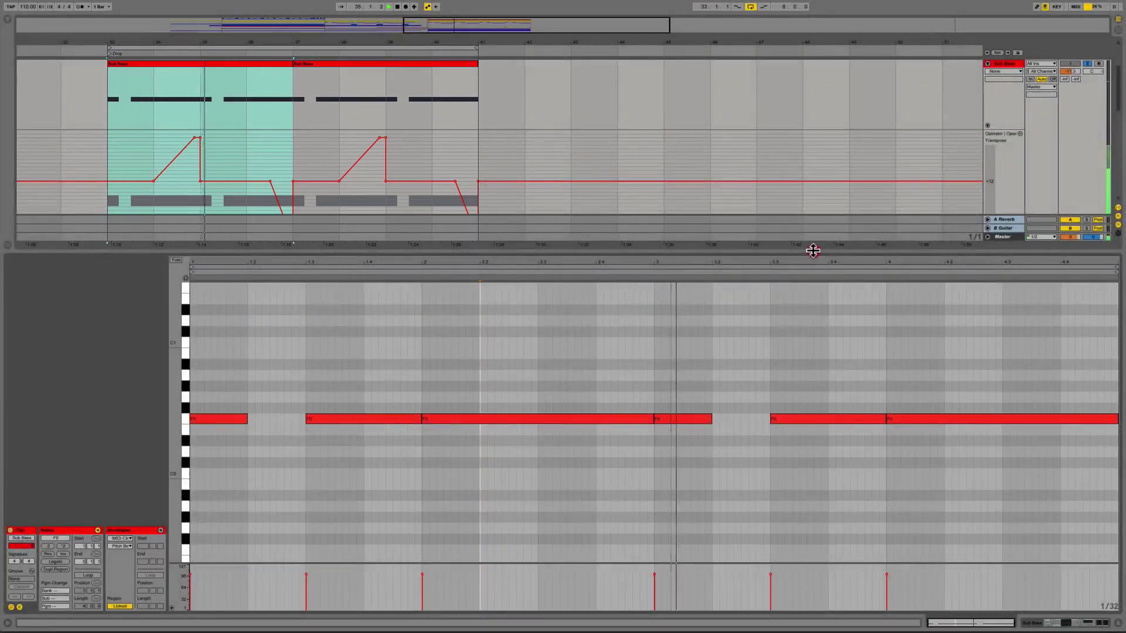
click(813, 251)
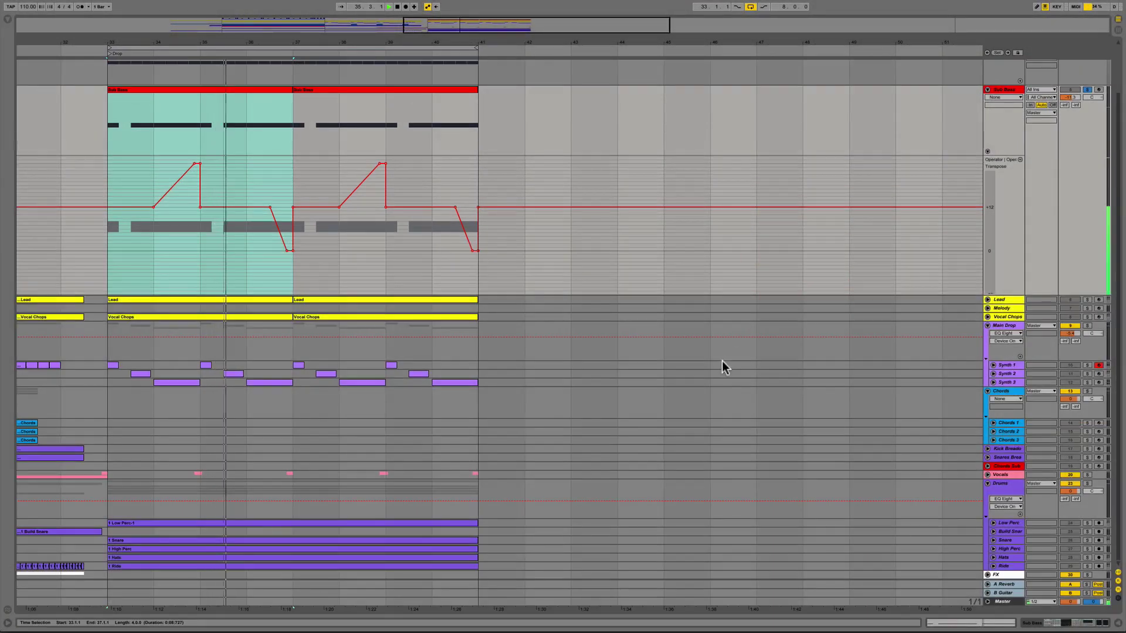
scroll(723, 360, up, 2)
Step: Unsolo the Kick, open the Lead's Sylenth1 editor, play the drop, and view Part A
click(1090, 89)
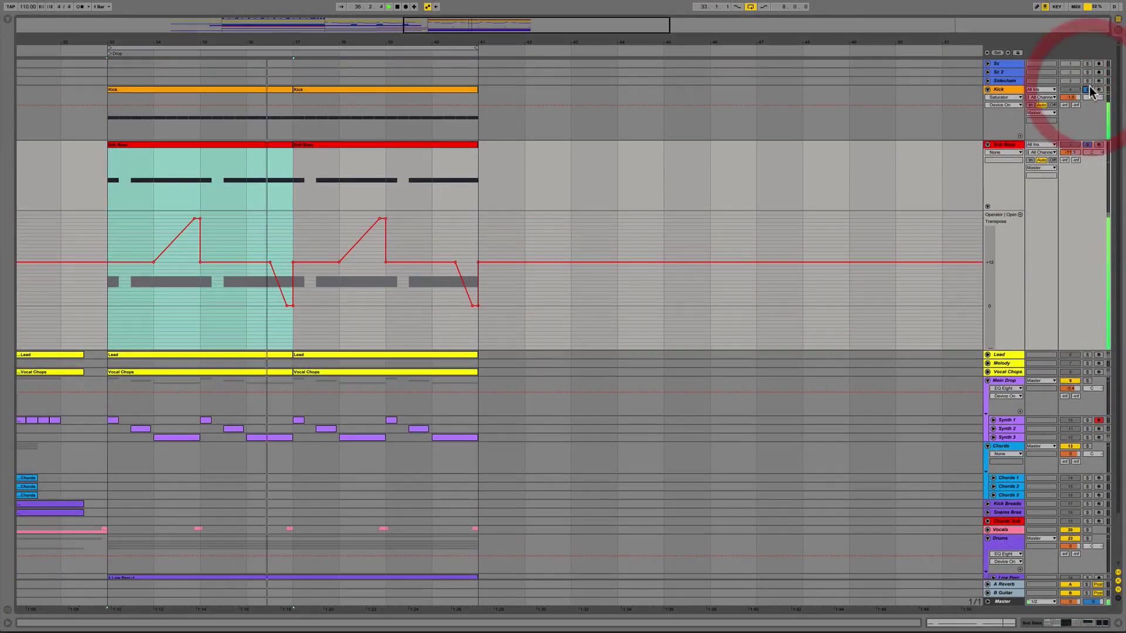
drag(170, 41, 297, 41)
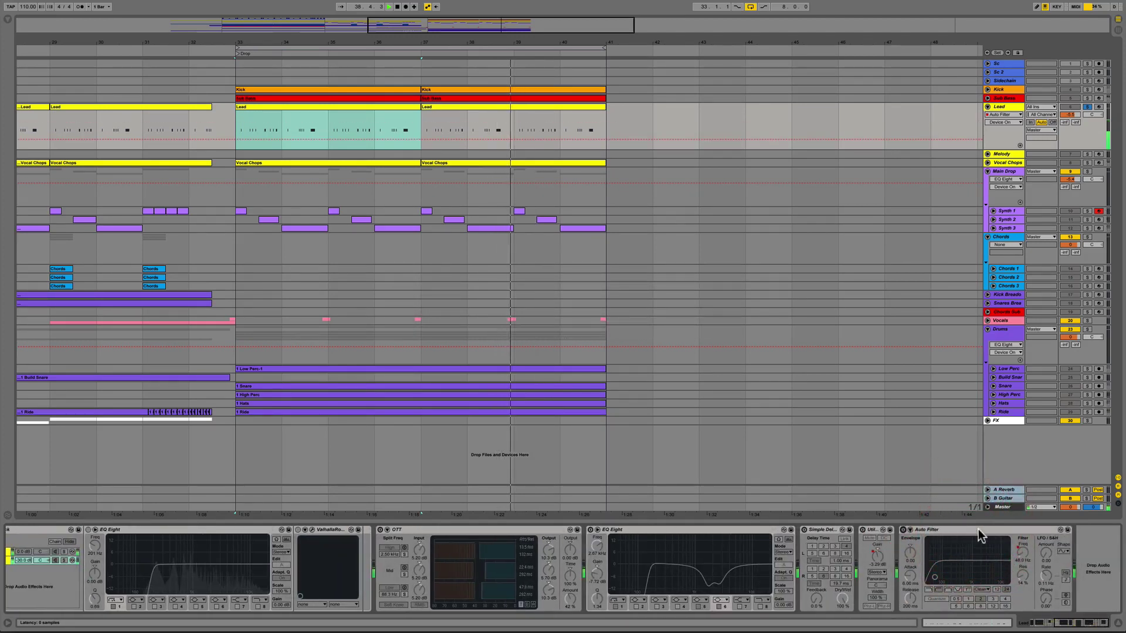
click(34, 531)
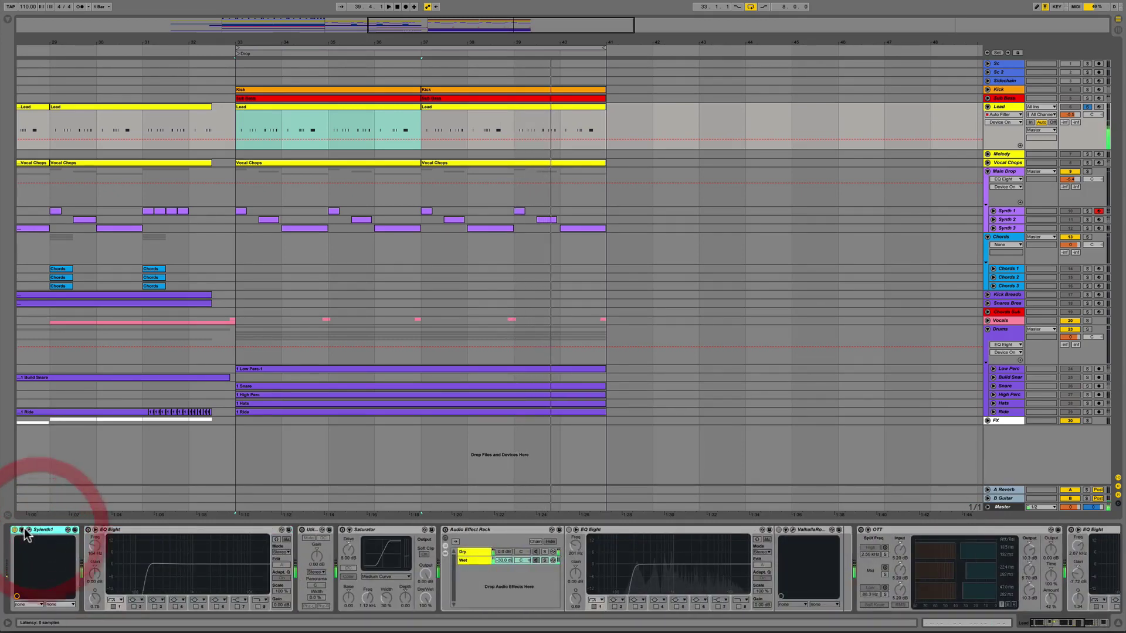
click(28, 530)
key(space)
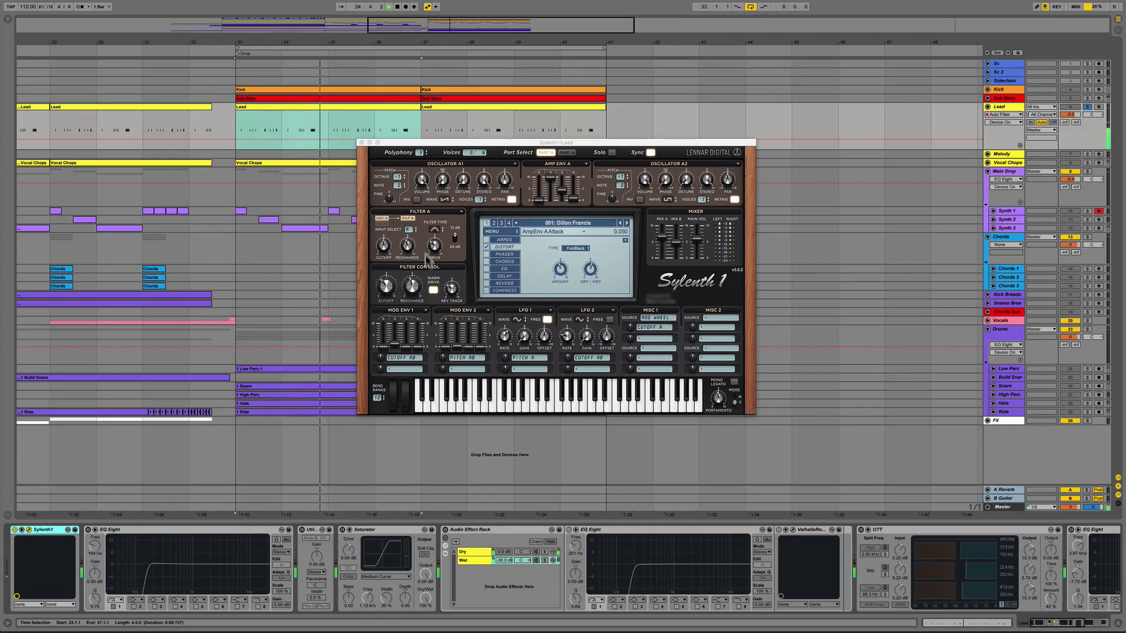
click(545, 153)
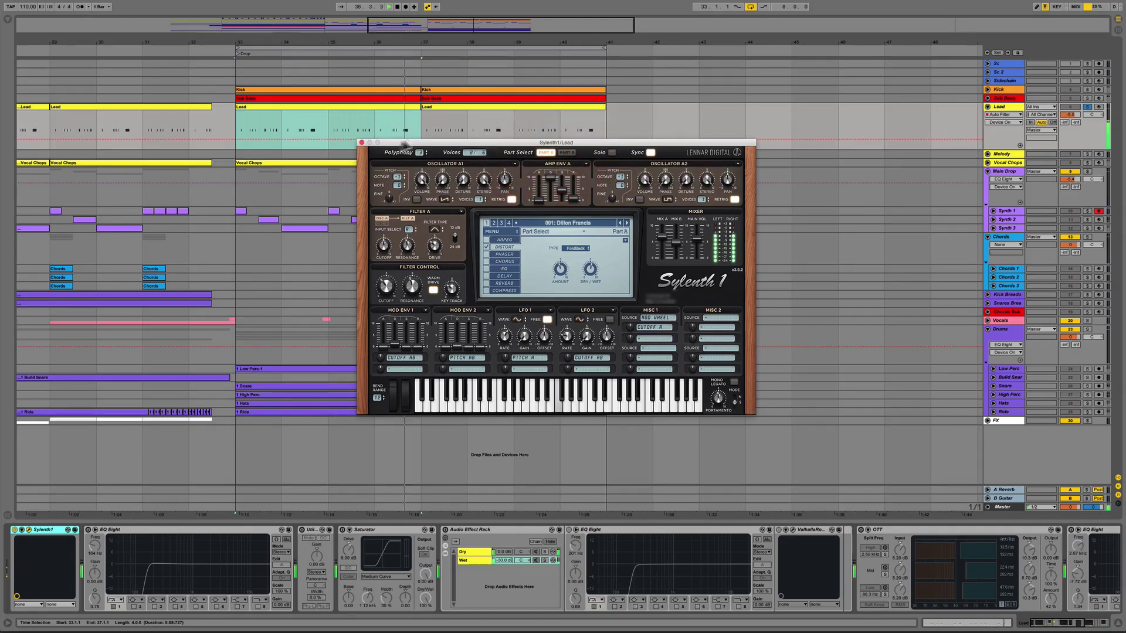
click(362, 143)
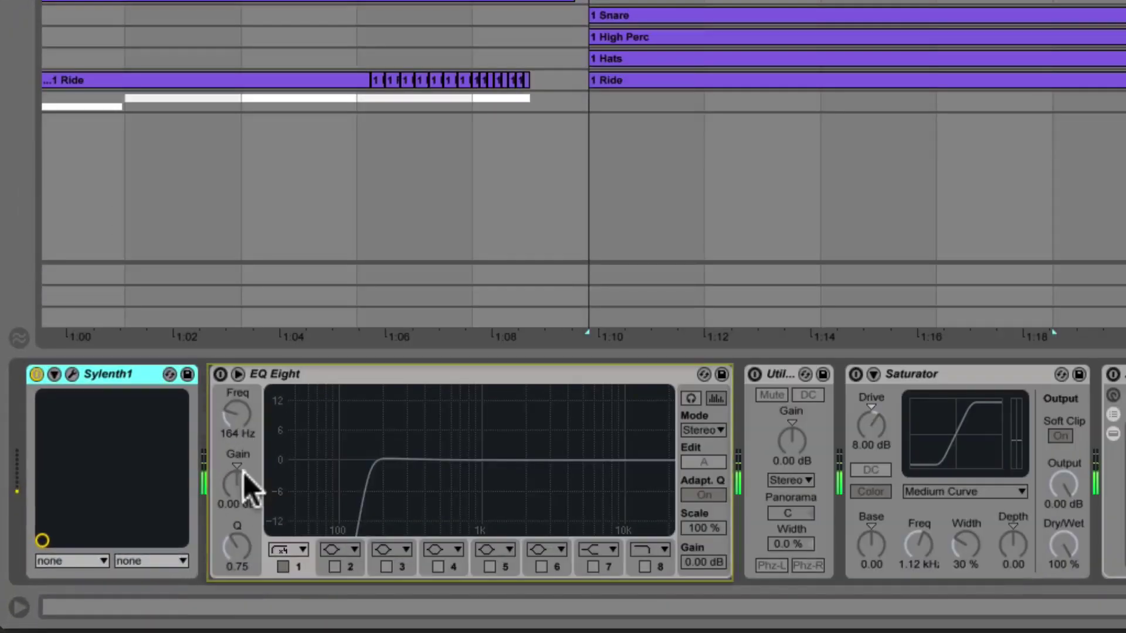
Step: Switch on the Lead's EQ Eight, Utility and Saturator, and close the ValhallaRoom window
click(220, 374)
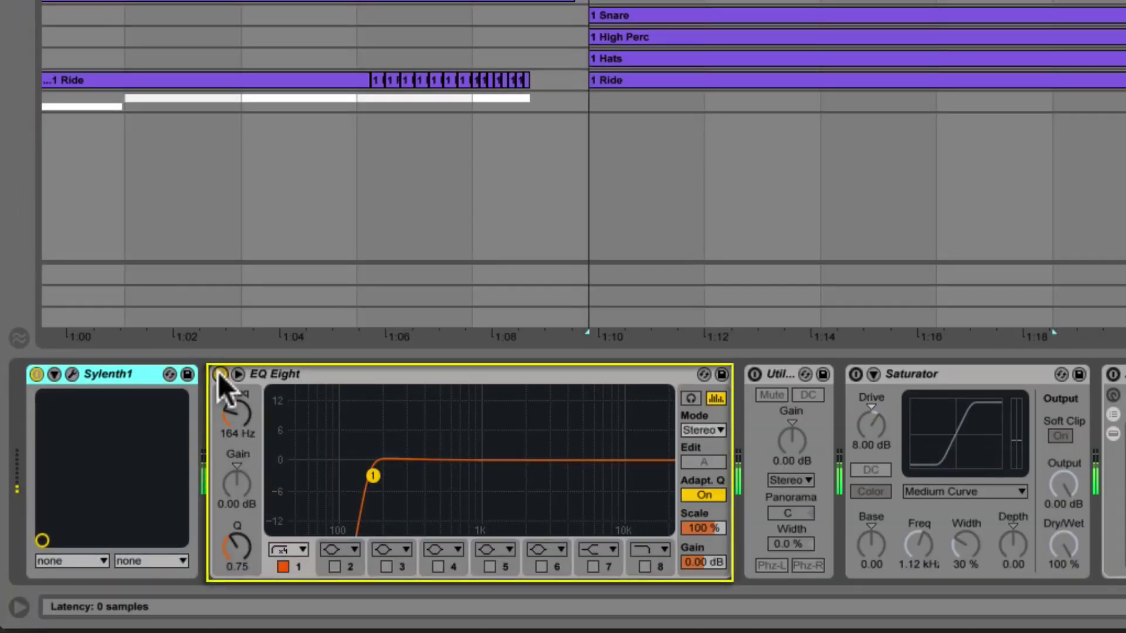
click(755, 374)
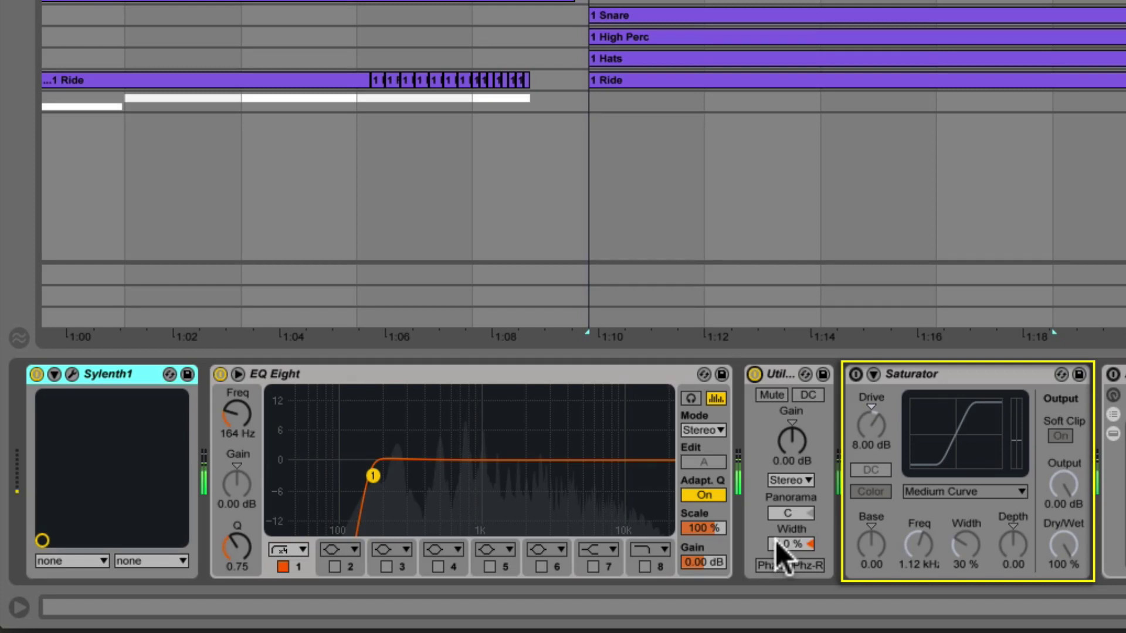
click(856, 374)
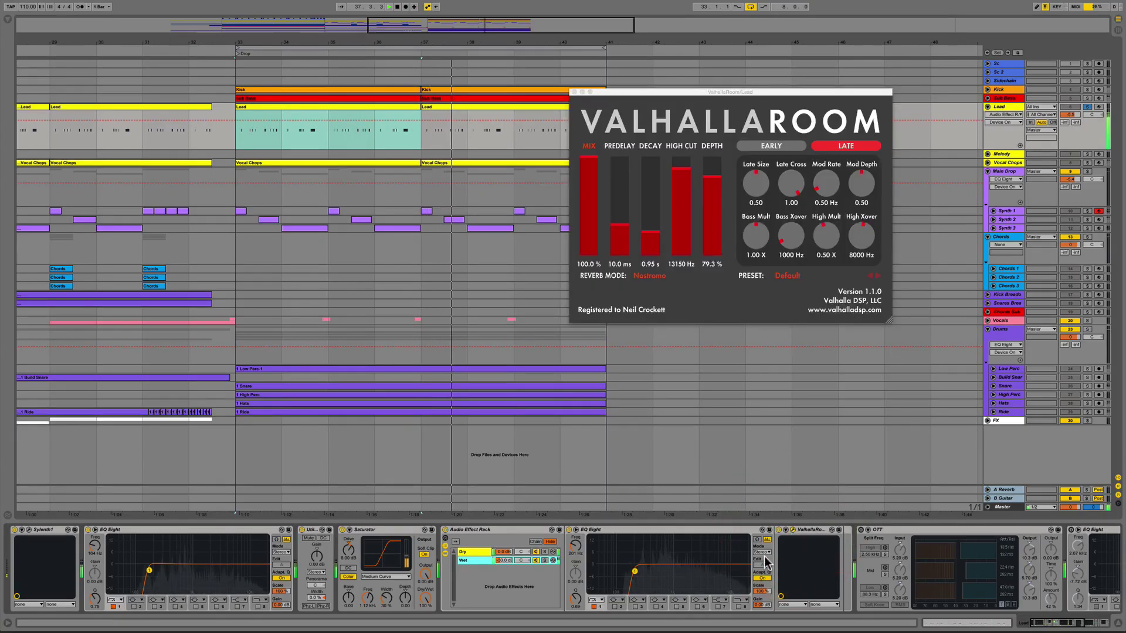
click(573, 92)
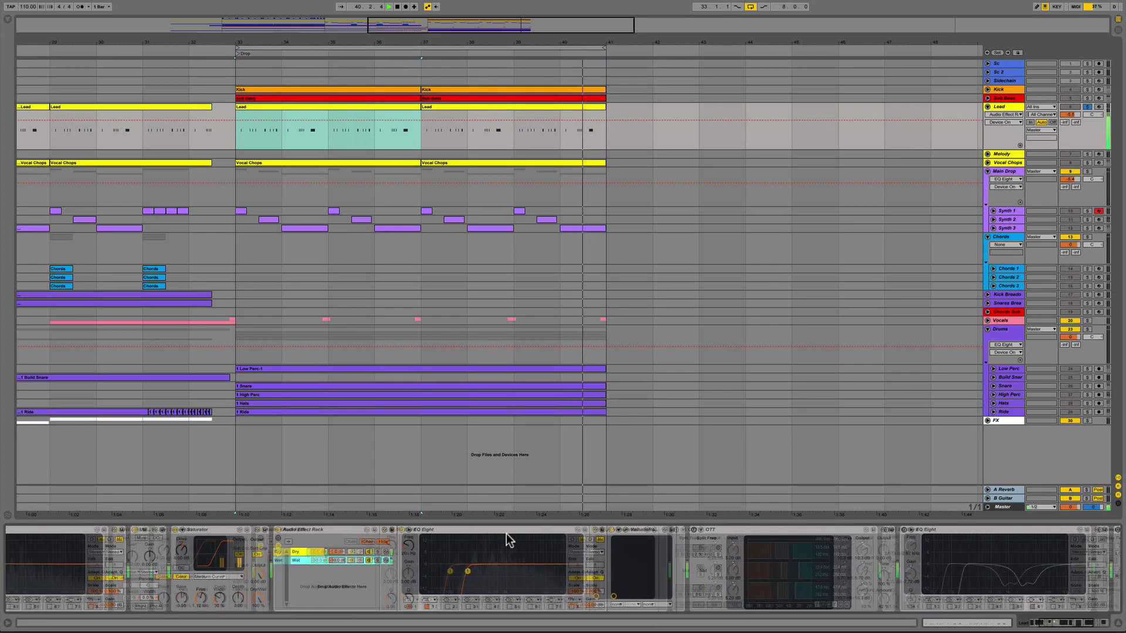
Step: Turn on the Lead's second EQ Eight, inspect Simple Delay, Utility and Auto Filter, and toggle Kick/Sub Bass solo
click(675, 533)
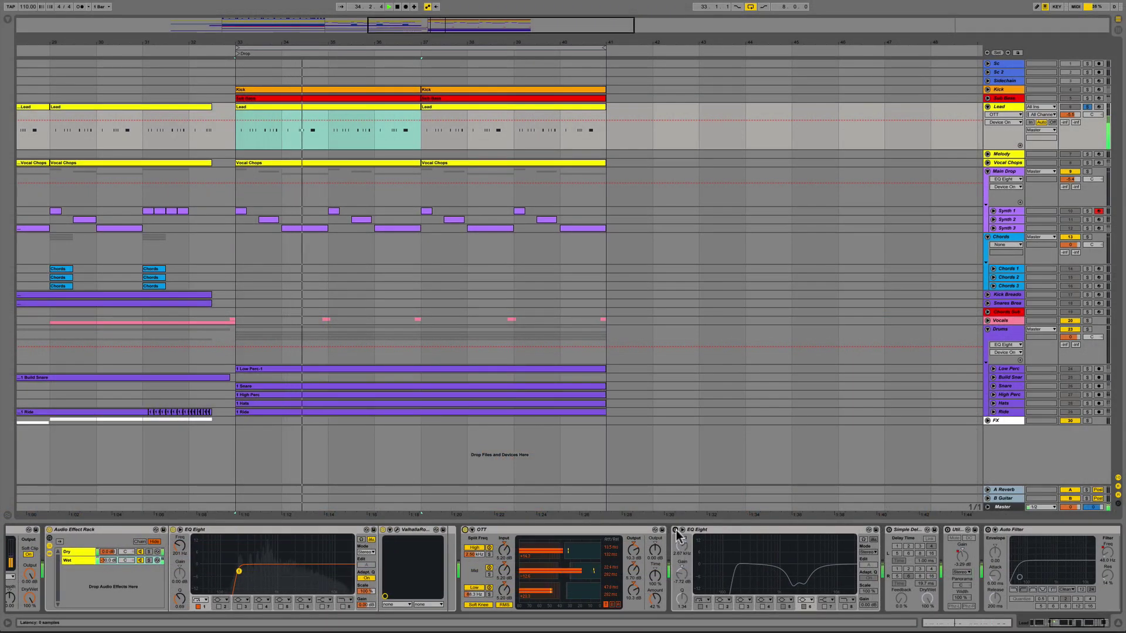
click(675, 530)
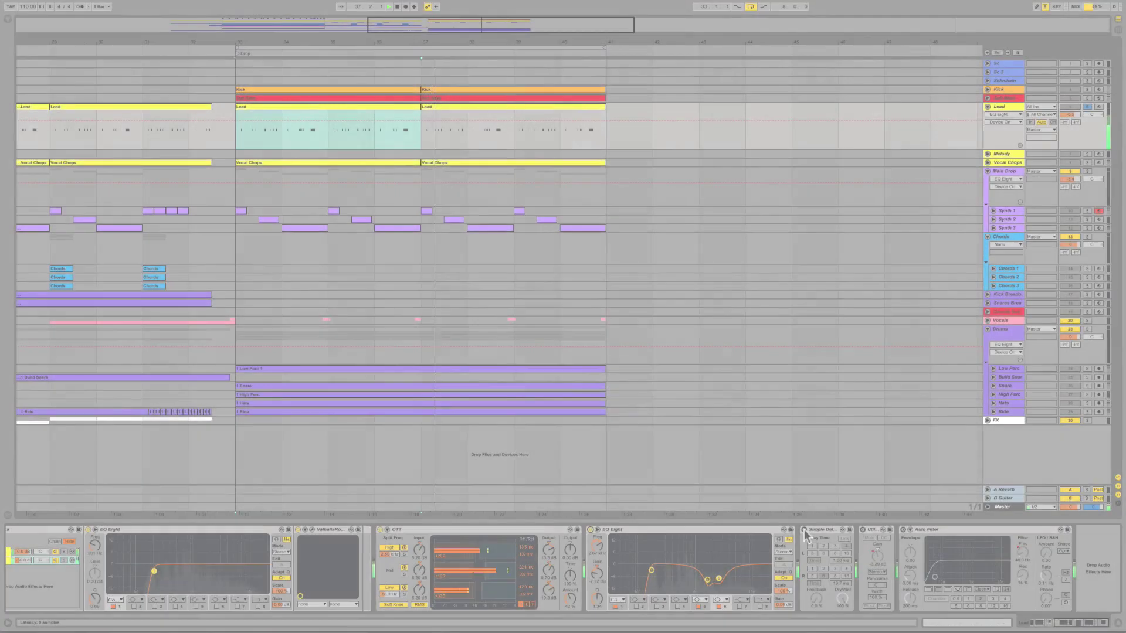
click(804, 530)
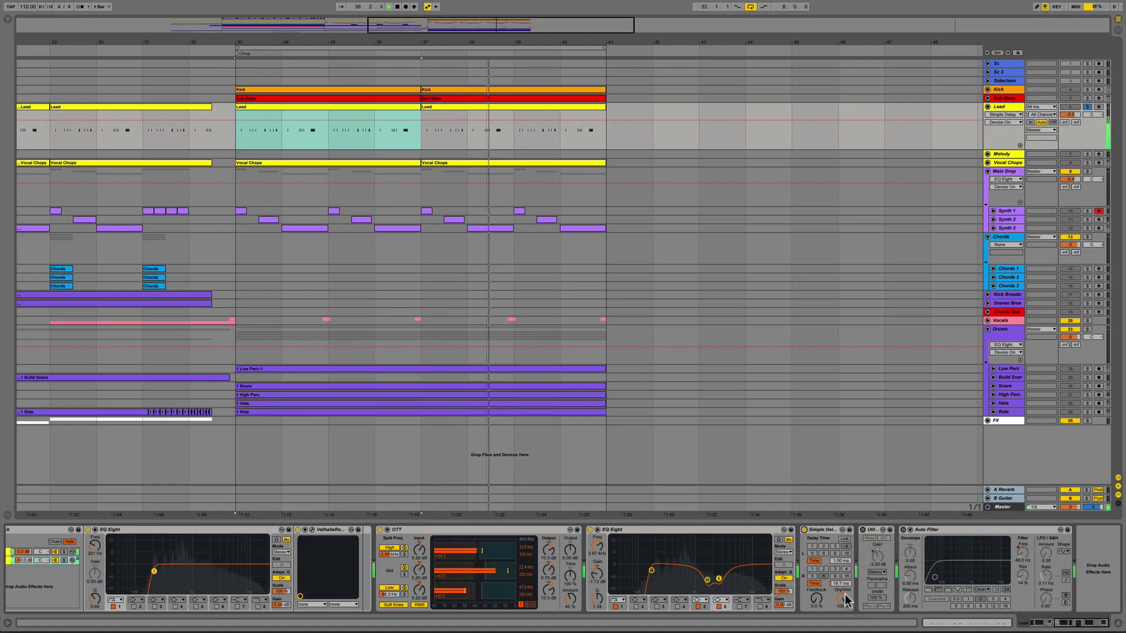
click(866, 530)
click(902, 533)
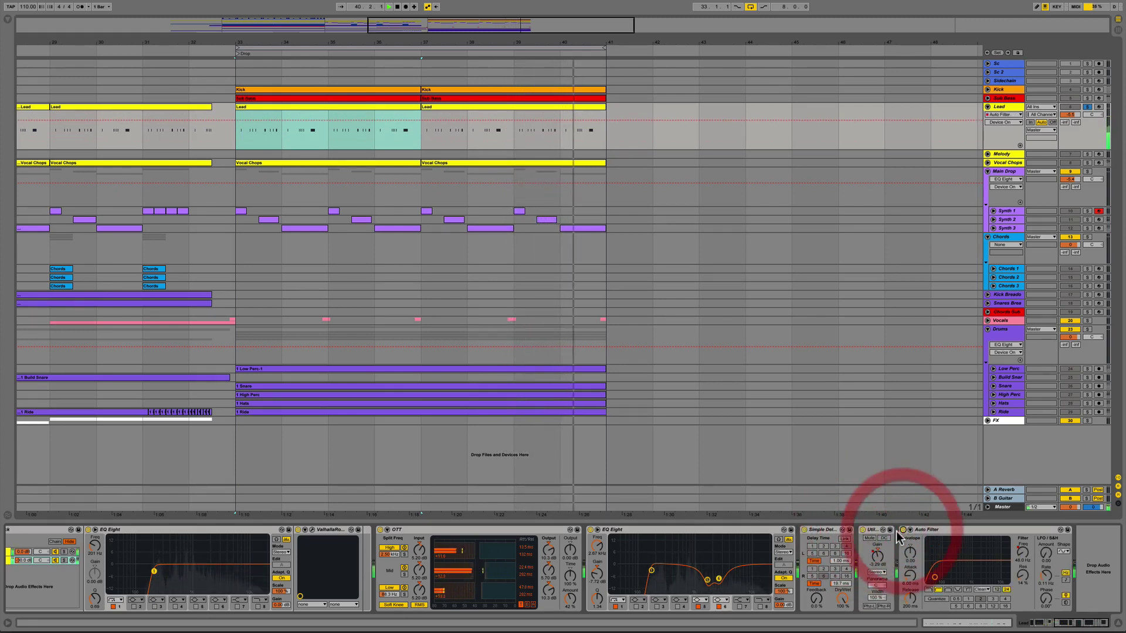
click(1086, 98)
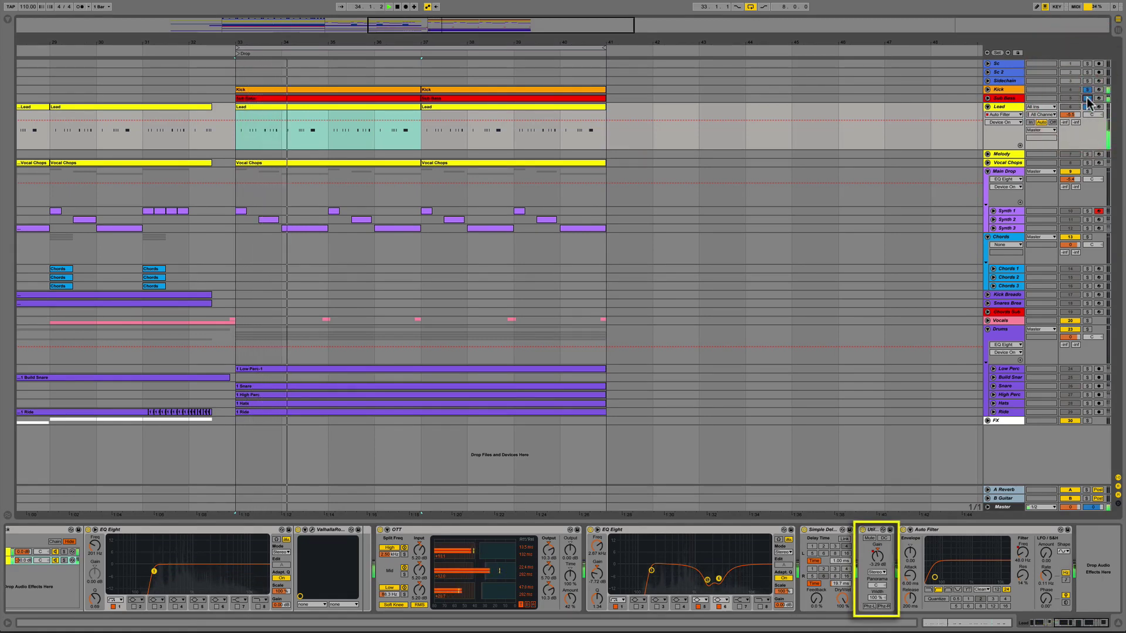
Step: Inspect the Lead clip's MIDI notes and pitch-bend envelope, then close the clip editor
double_click(352, 107)
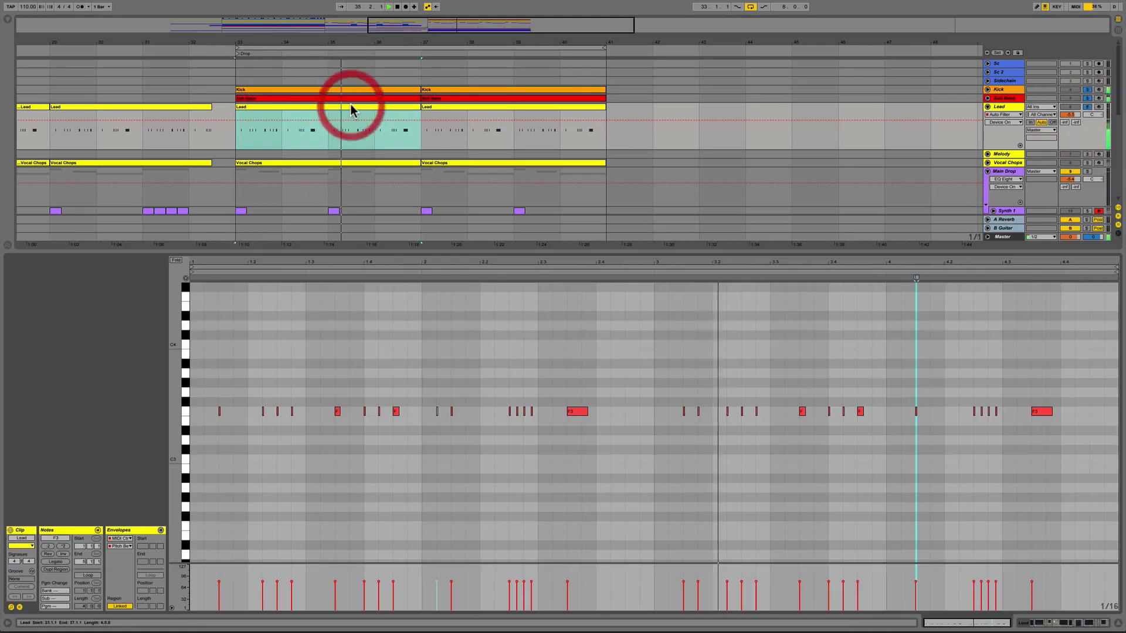
click(161, 530)
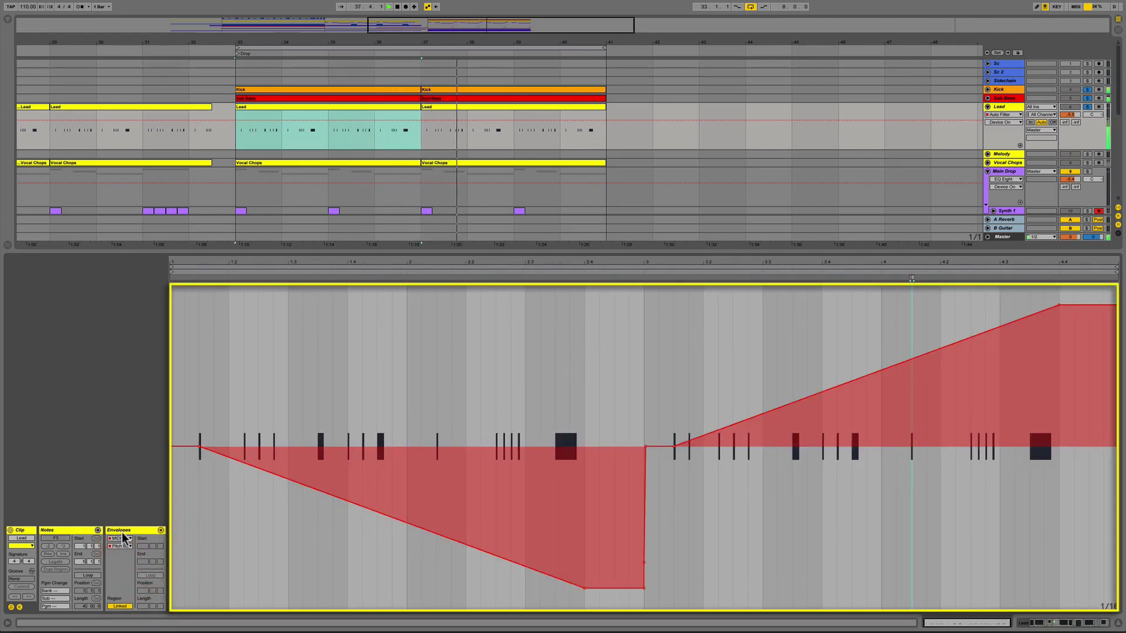
click(98, 530)
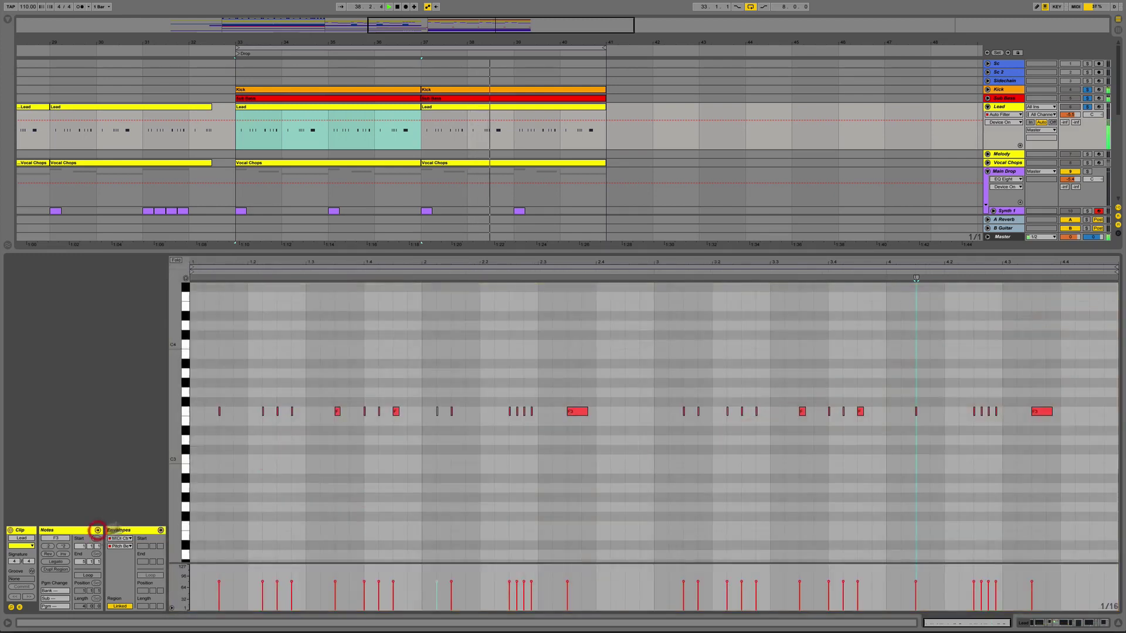
click(886, 251)
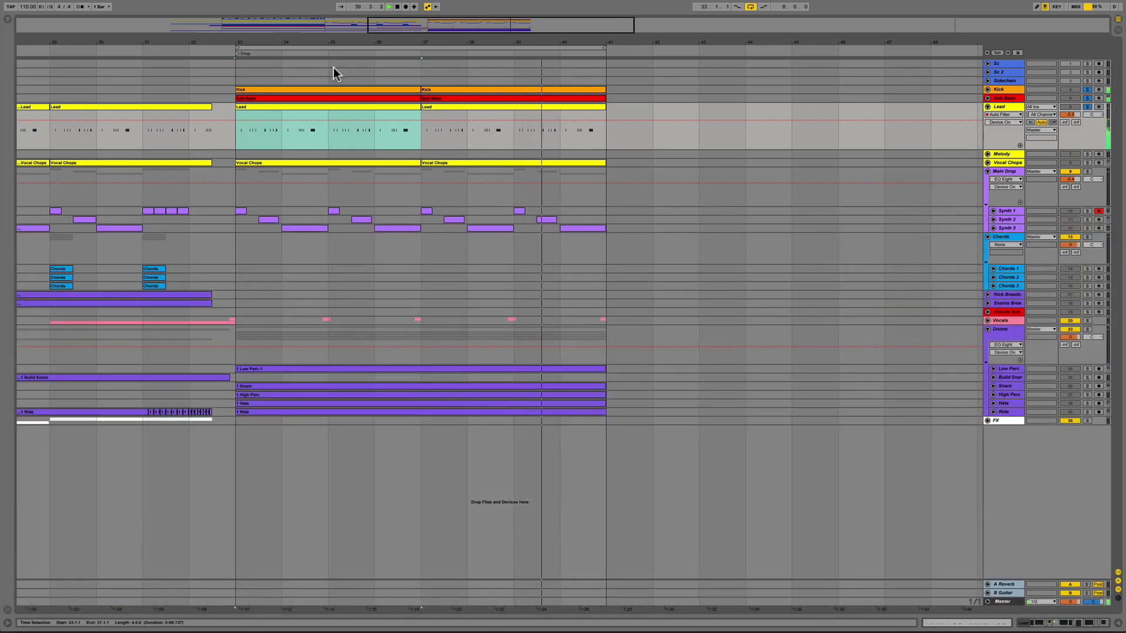
Step: Select the Lead clip at bar 33, view the pre-drop bars, and select Vocal Chops
click(378, 104)
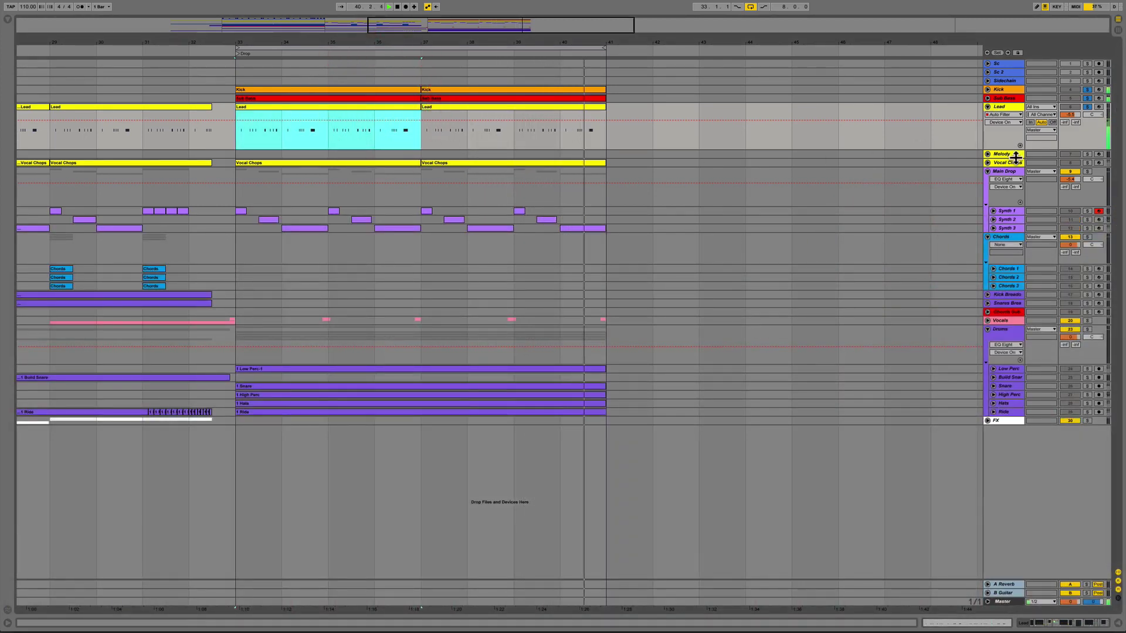
drag(503, 41, 583, 41)
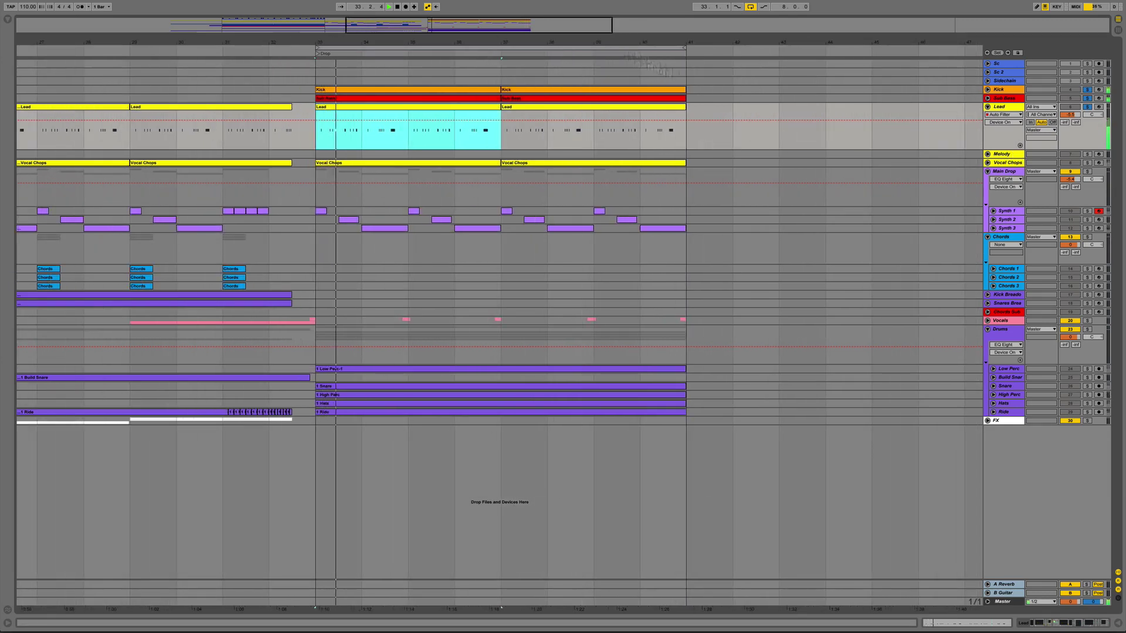
click(1008, 163)
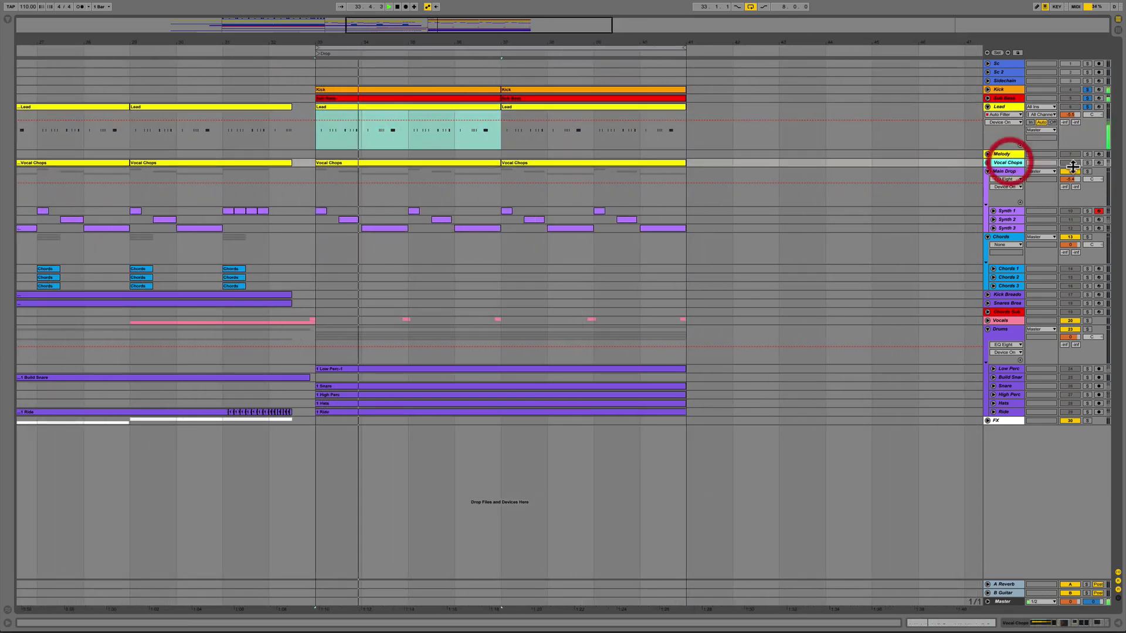
Step: Unfold Vocal Chops, show its devices, and inspect its drop clip's notes and pitch-bend envelope
click(987, 163)
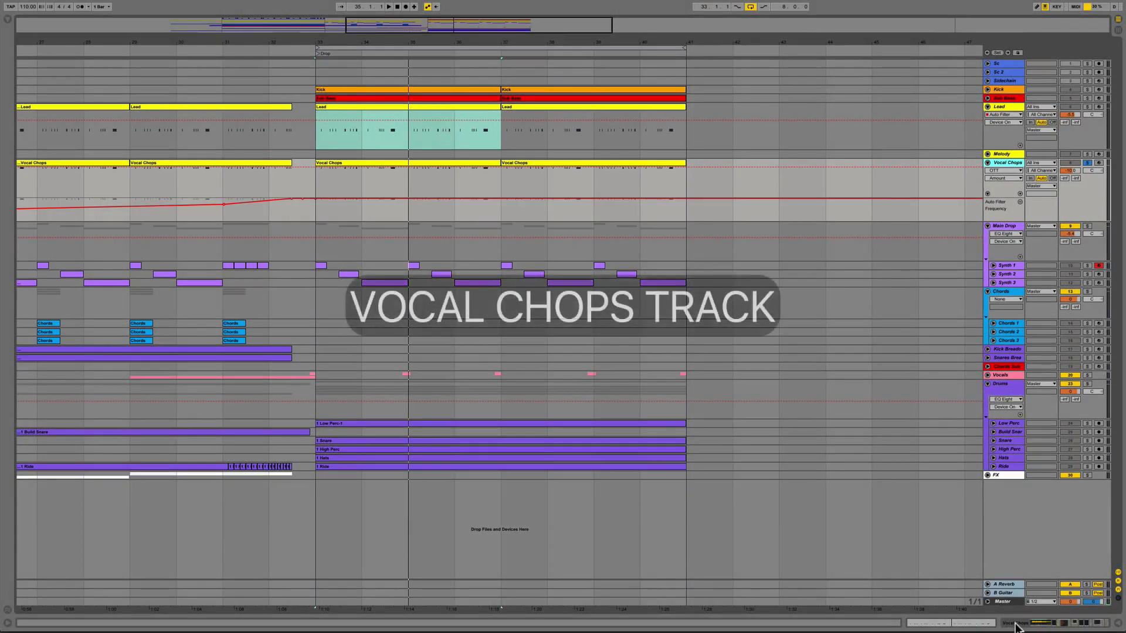
click(1014, 623)
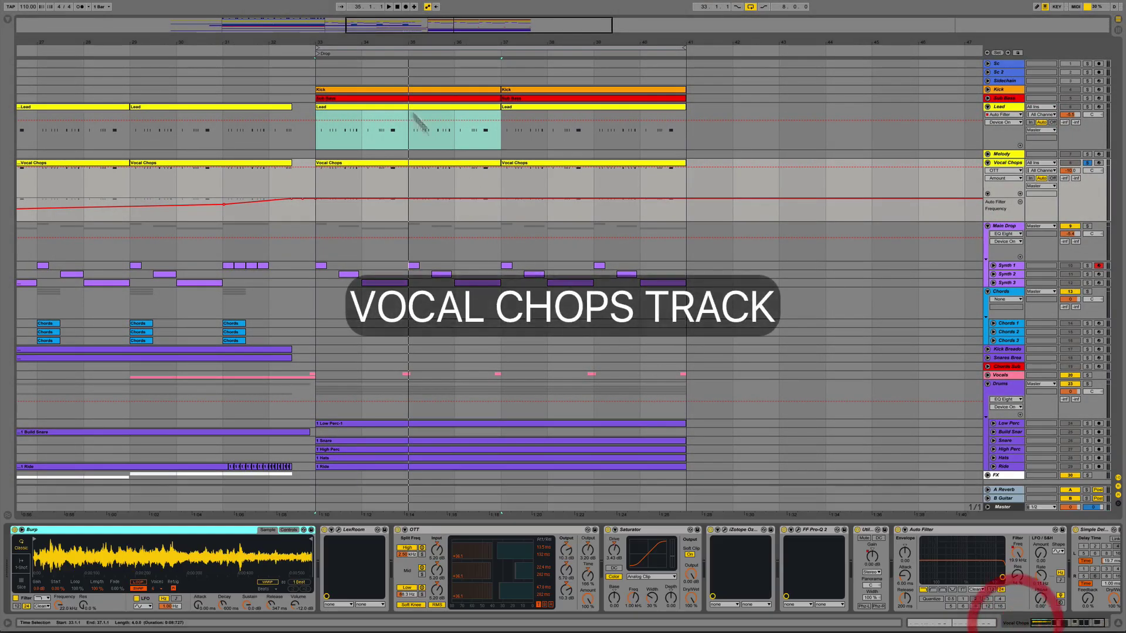
click(357, 181)
double_click(357, 167)
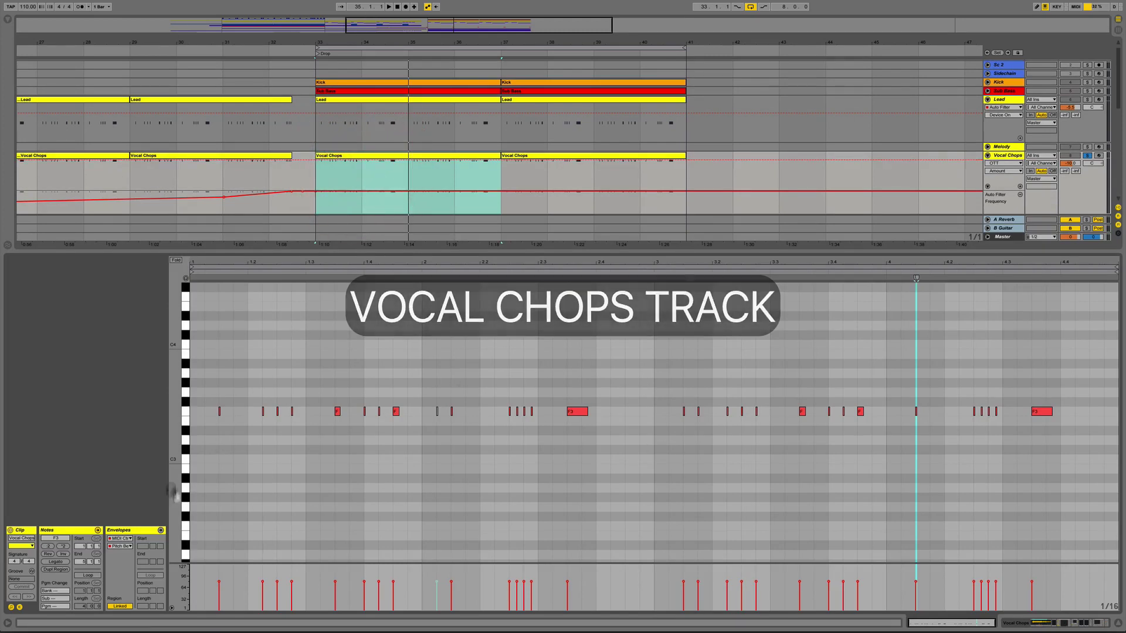
click(160, 530)
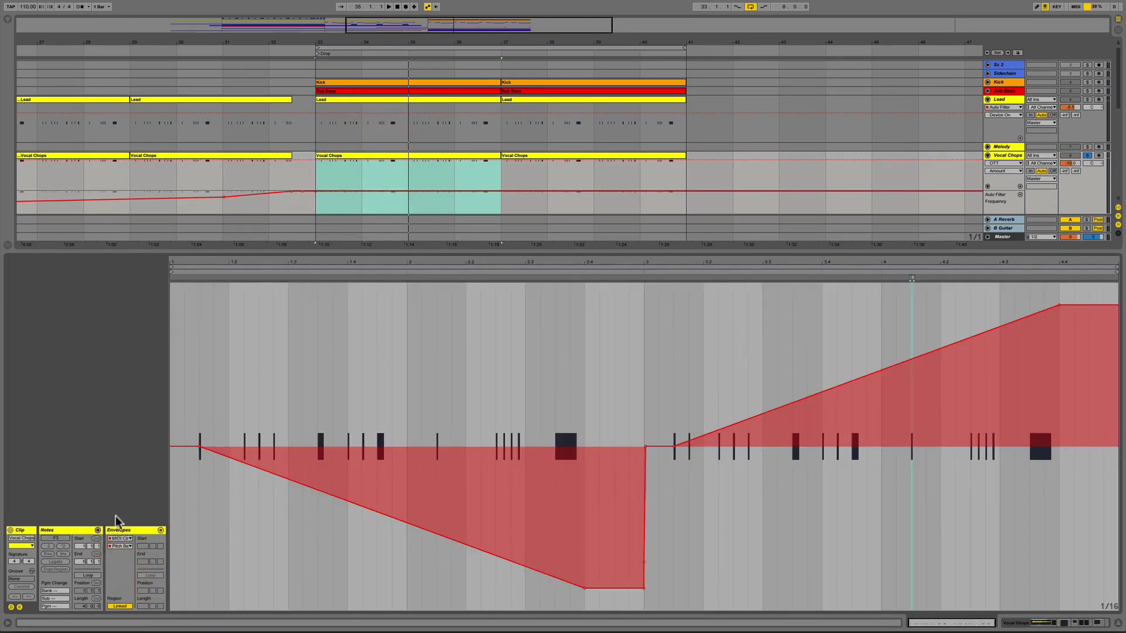
click(97, 532)
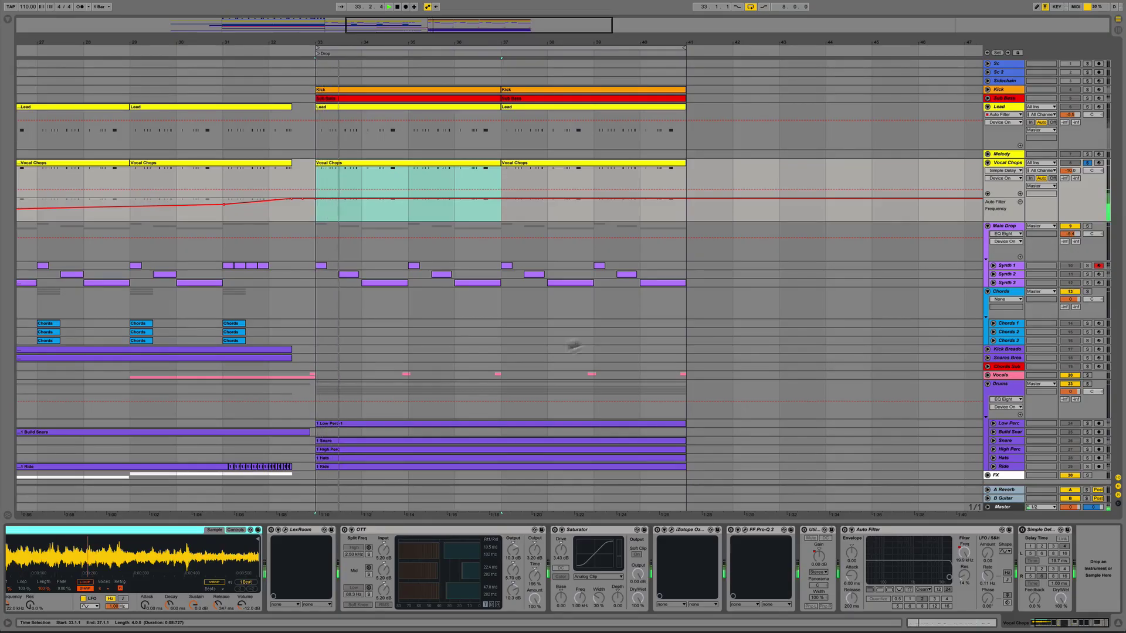
Step: Open and reposition the LexRoom reverb window, then switch on Saturator and Ozone
scroll(350, 558, up, 2)
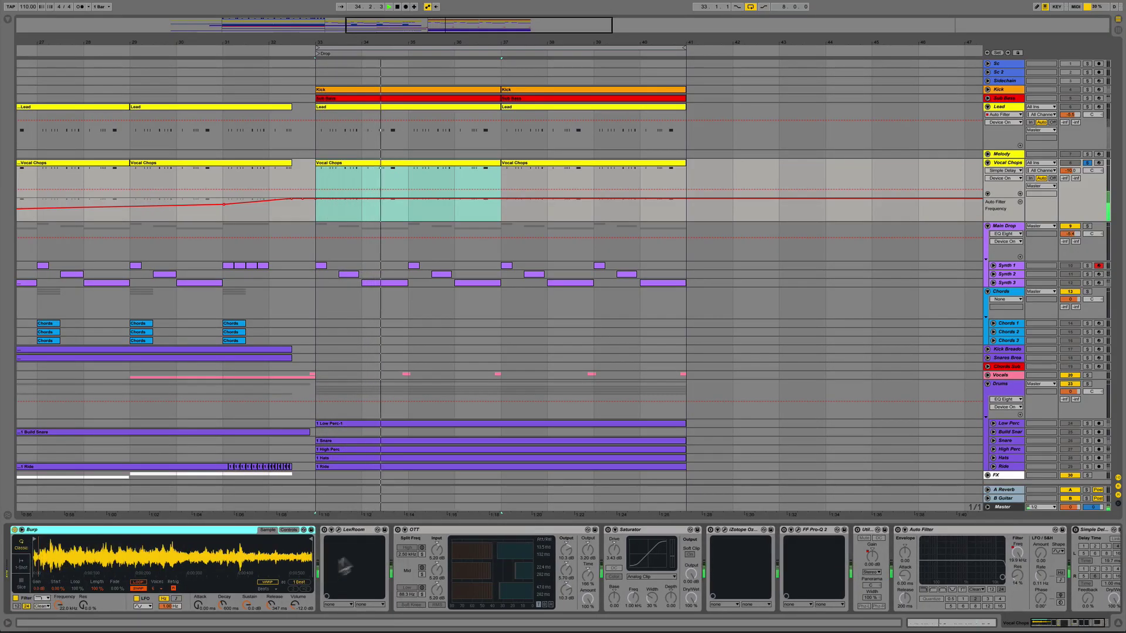
click(339, 529)
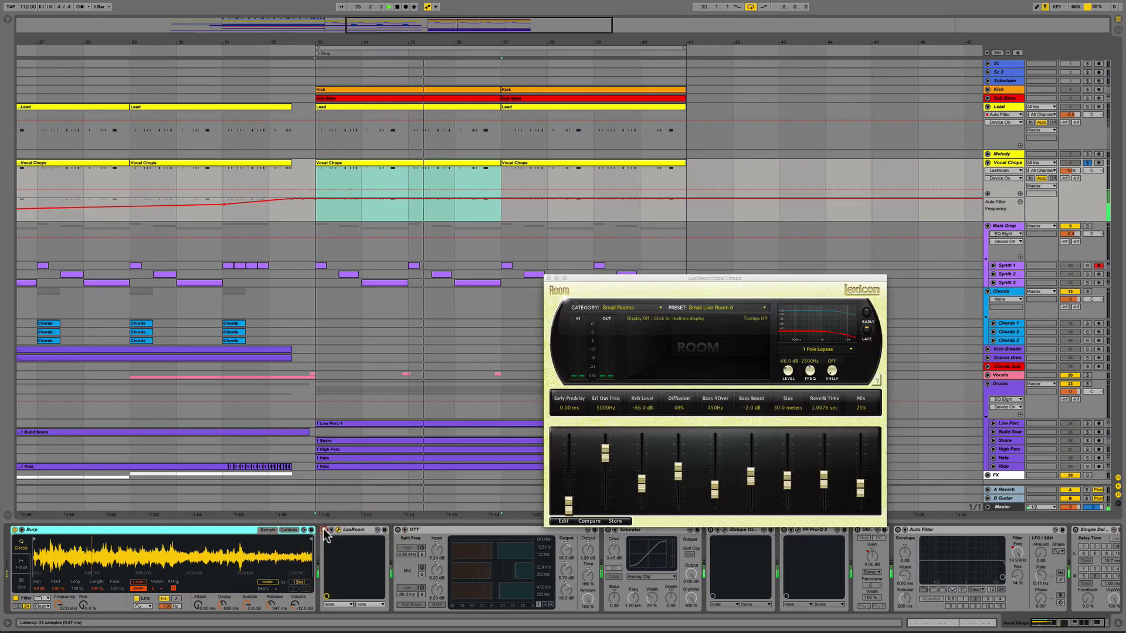
drag(658, 276, 350, 216)
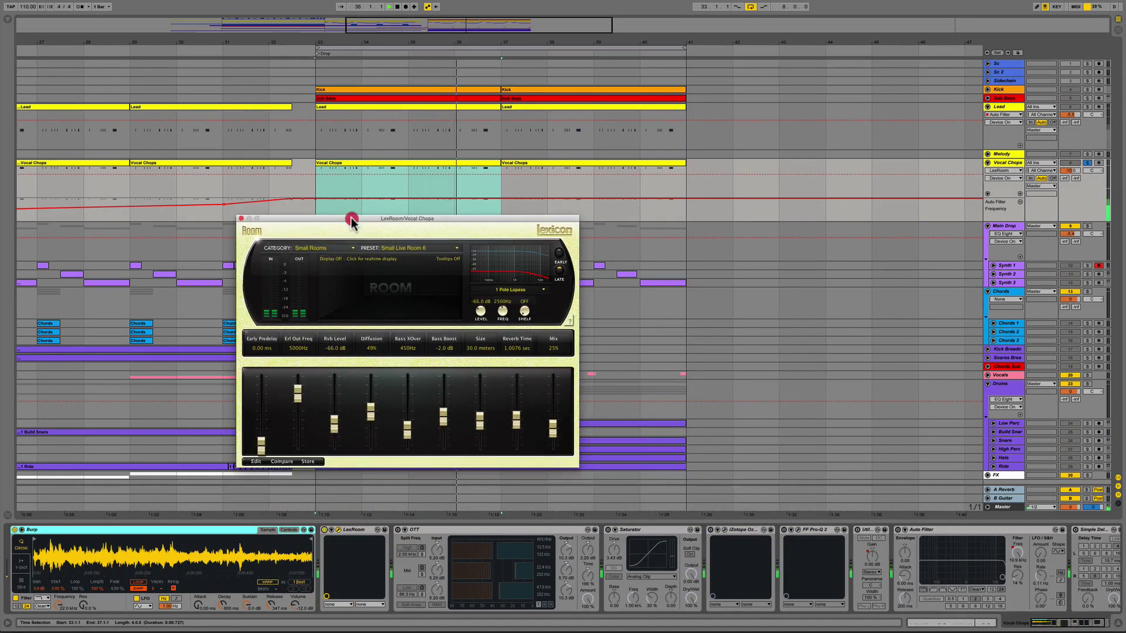
click(398, 532)
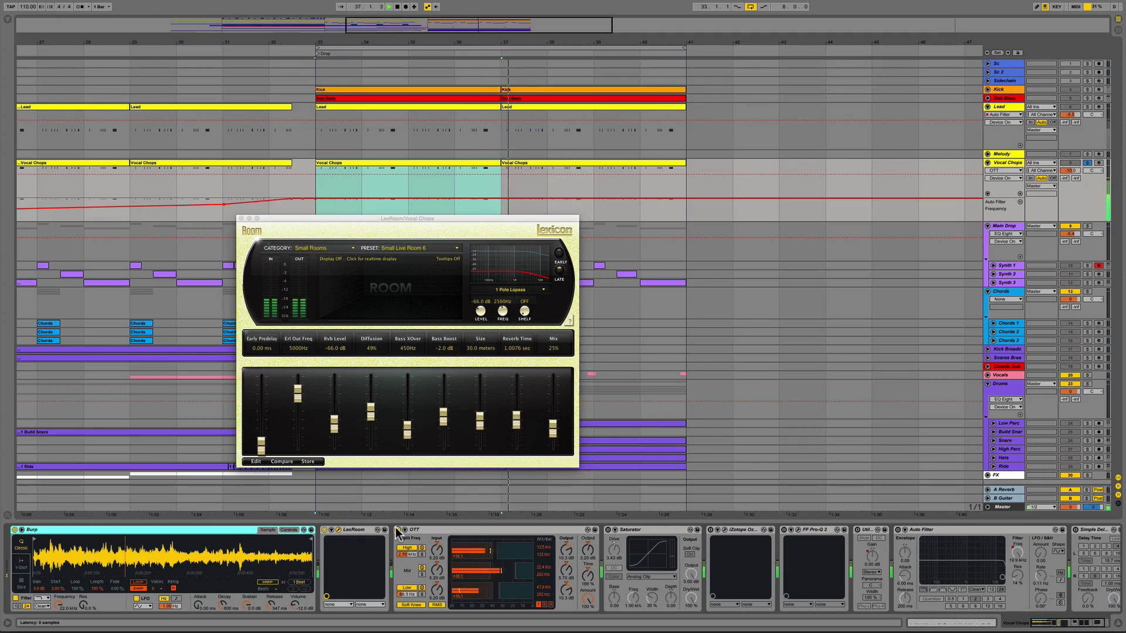
click(608, 530)
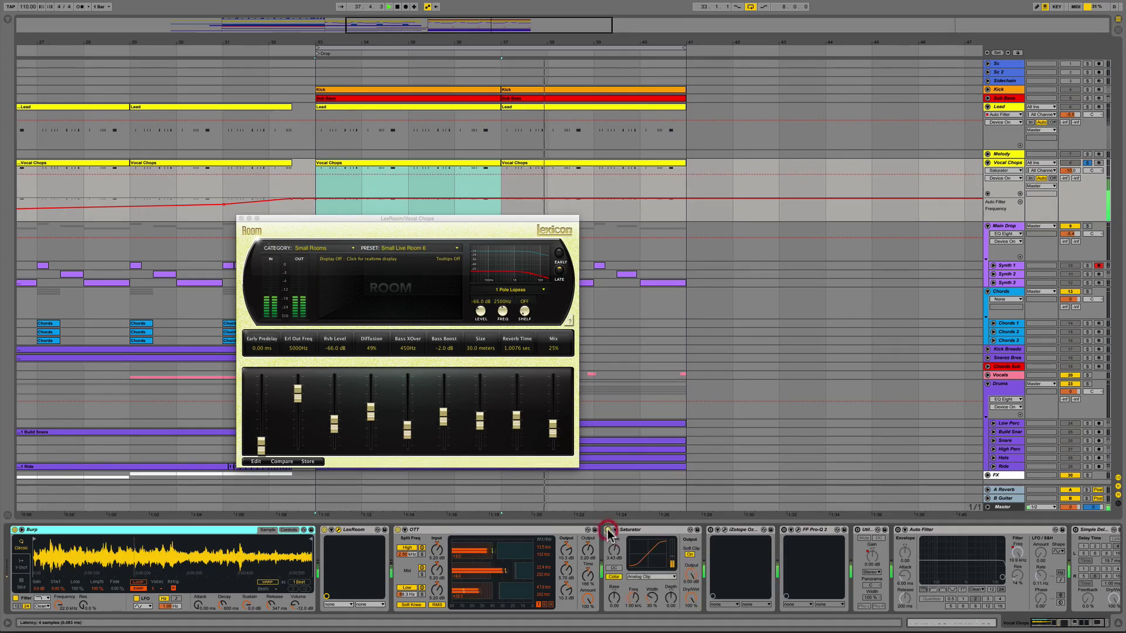
click(711, 530)
Step: Change the Ozone 6 Exciter mode from Dual Triode to Tape, then bypass it to compare
click(724, 529)
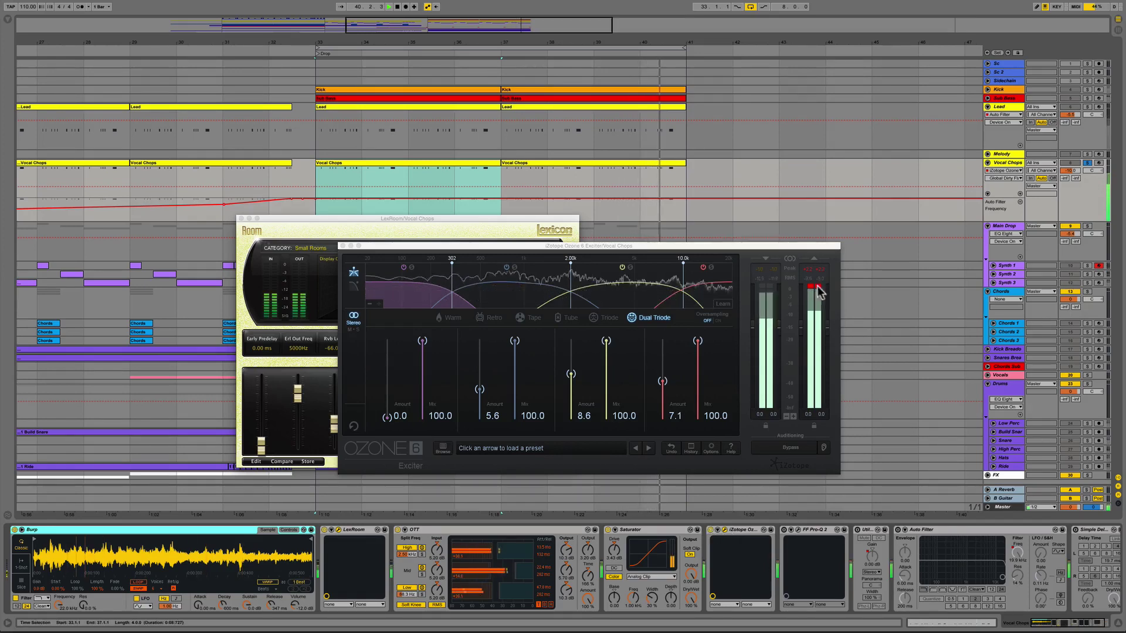
click(529, 318)
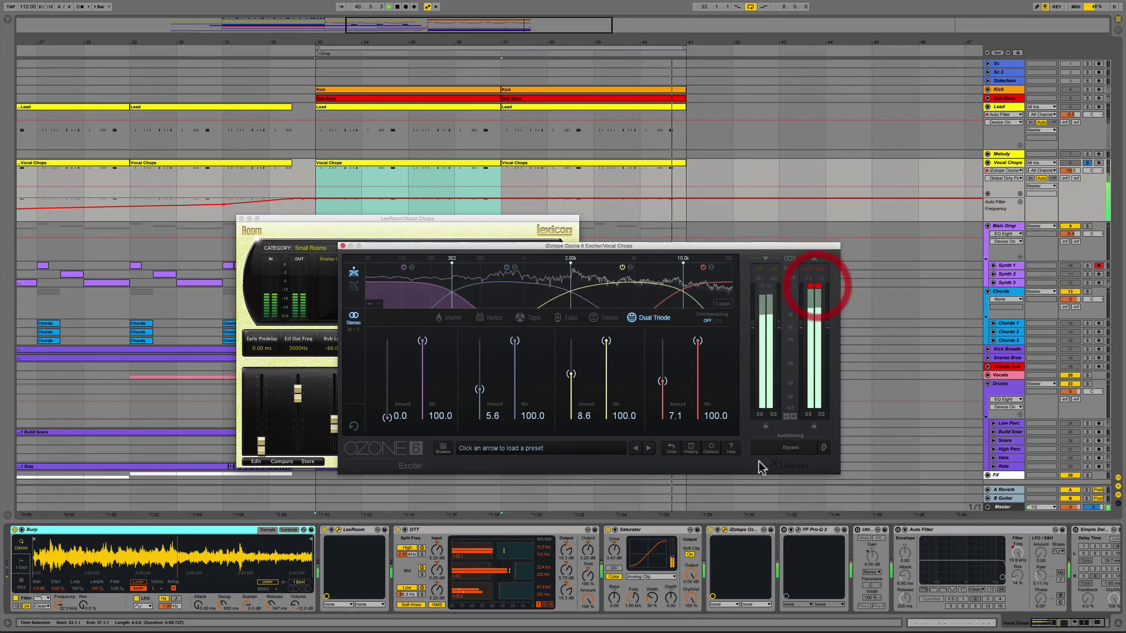
click(710, 530)
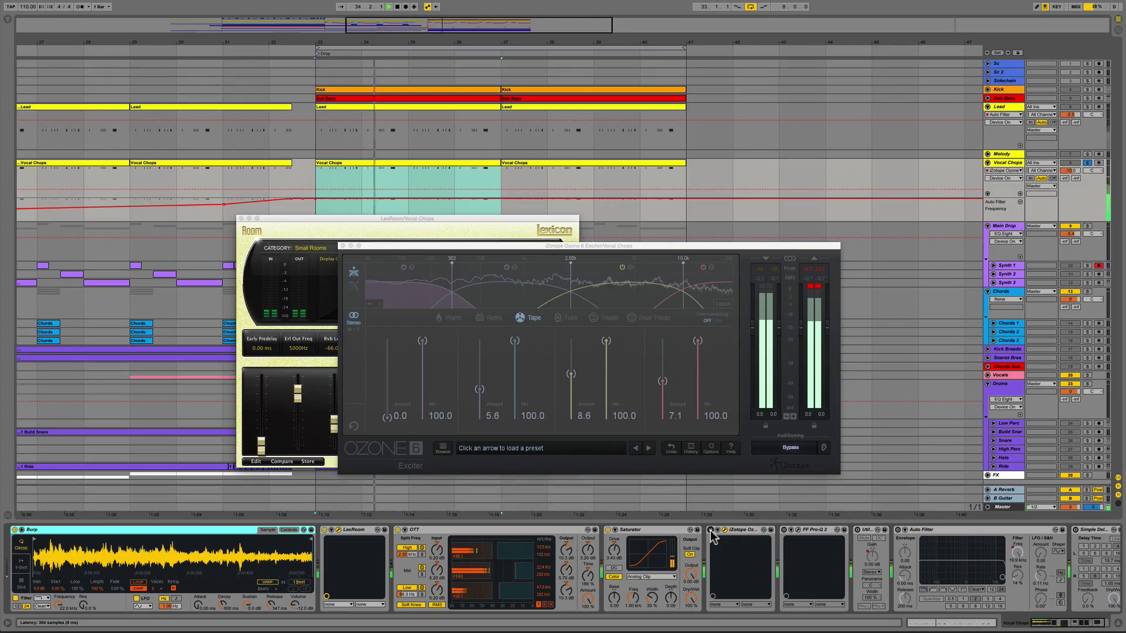
Step: Toggle Utility, Auto Filter and Simple Delay on and off, then solo the Kick
click(784, 530)
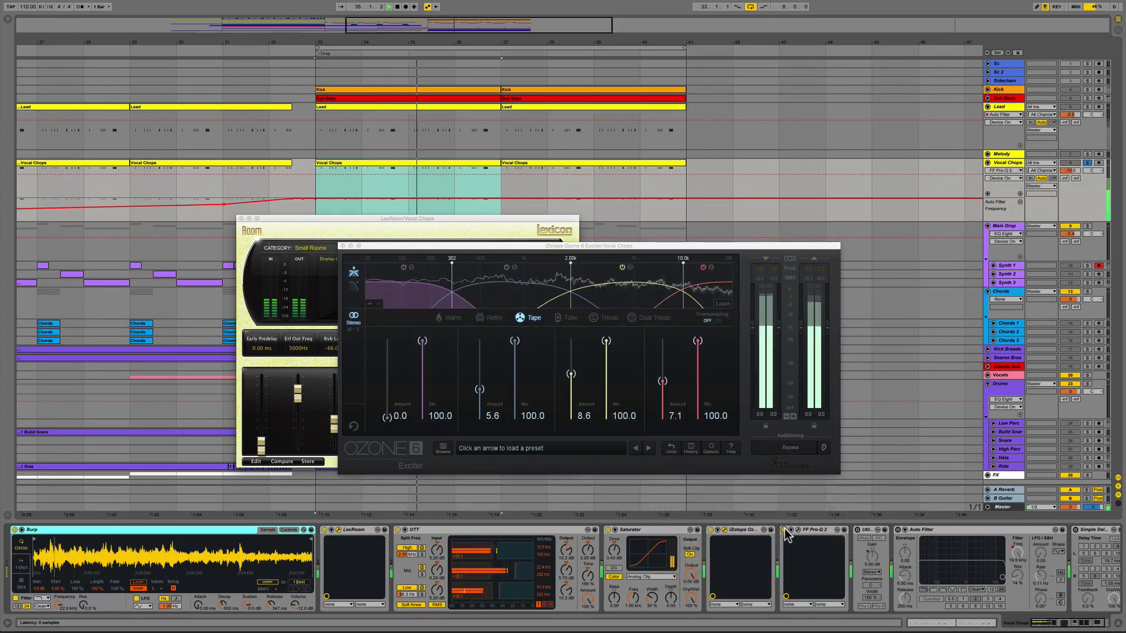
click(857, 530)
click(898, 530)
click(1020, 531)
click(1020, 530)
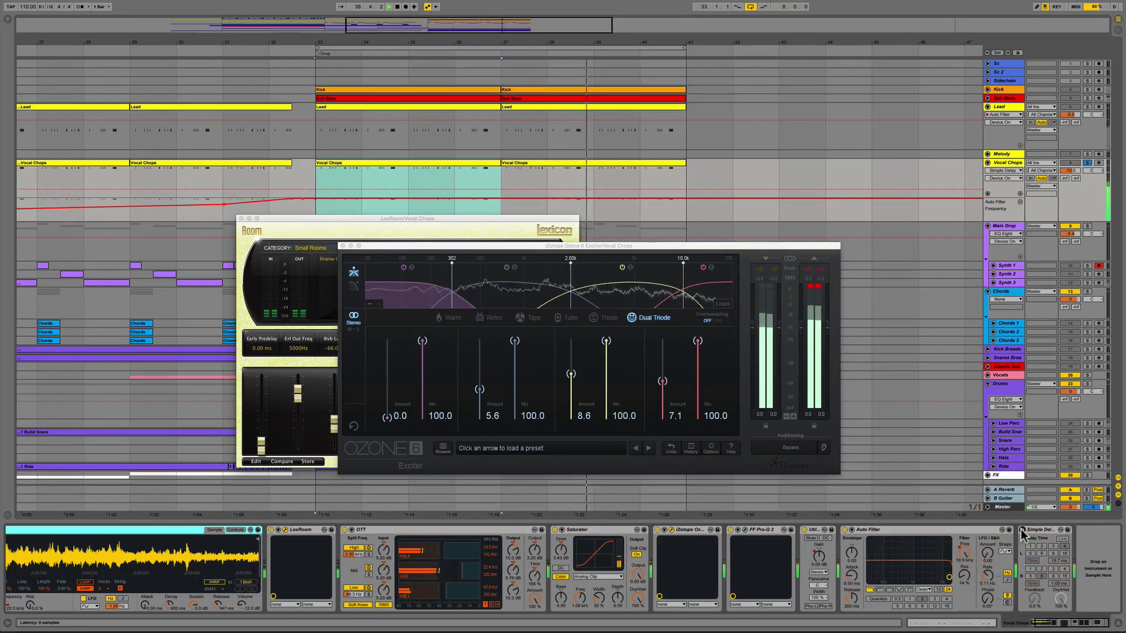
click(1020, 531)
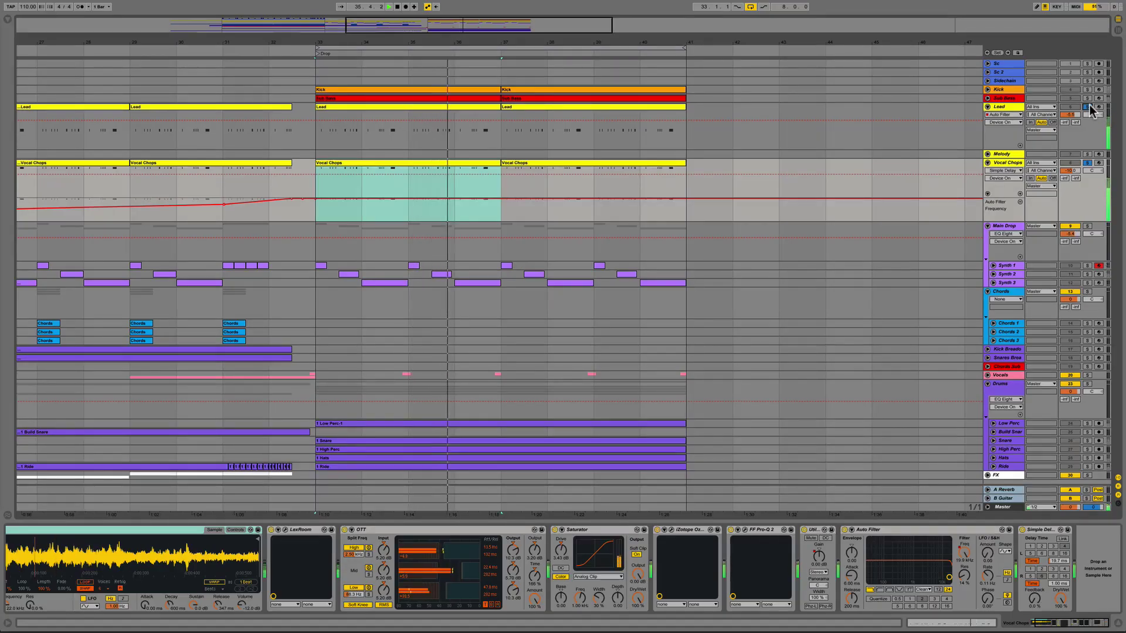
click(1086, 90)
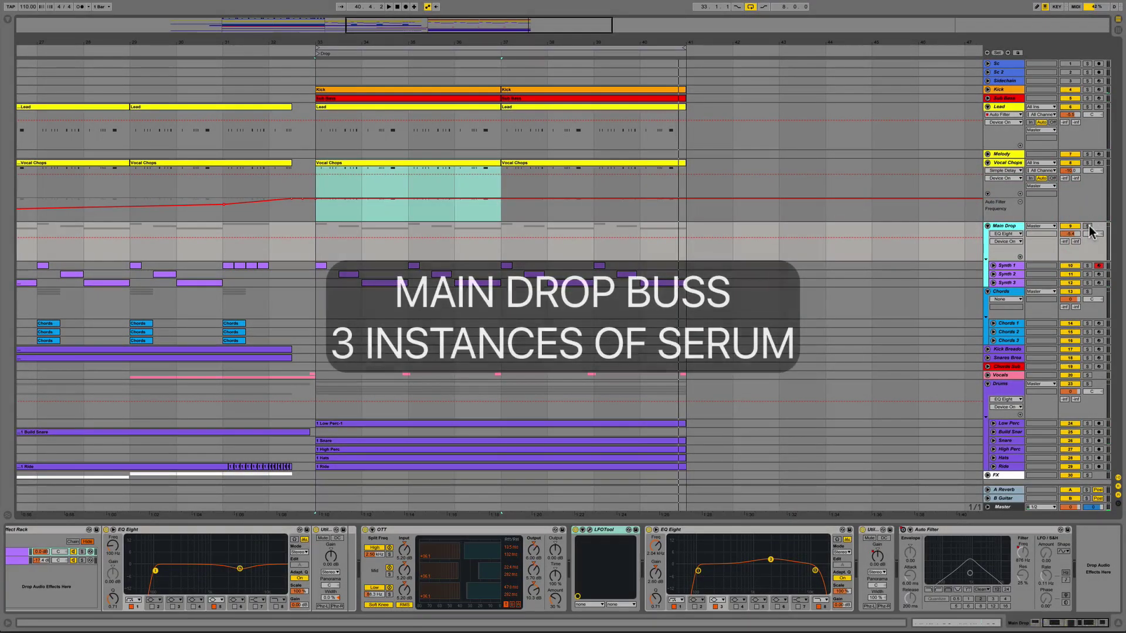
Step: Solo Main Drop, unfold Synths 1, 2 and 3, and play from bar 33
click(1087, 226)
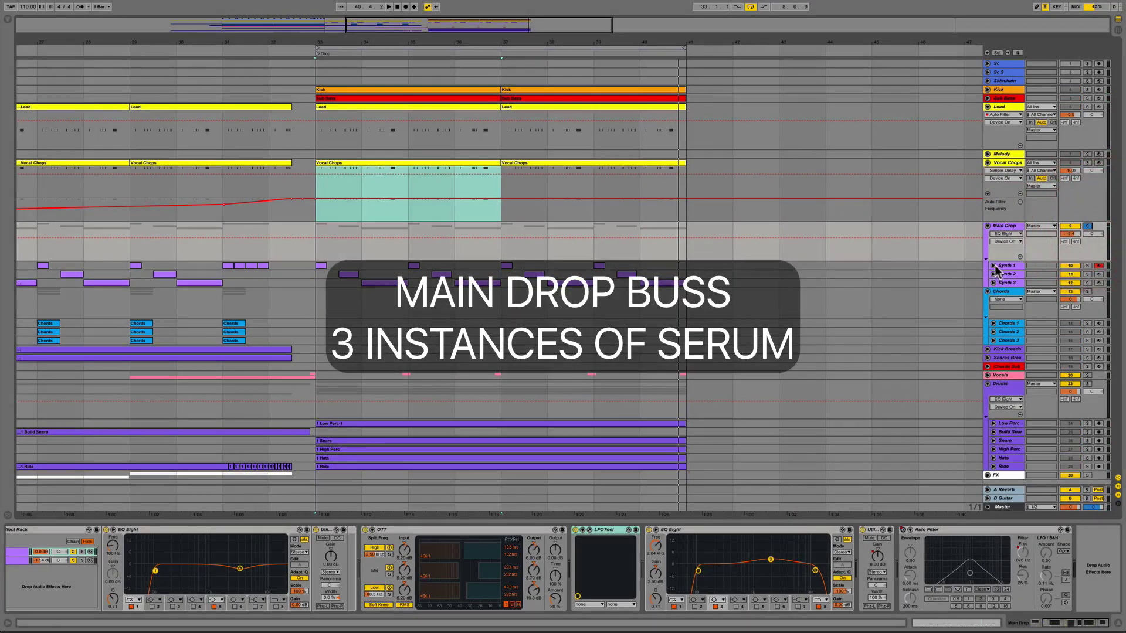
click(994, 266)
click(993, 306)
click(993, 344)
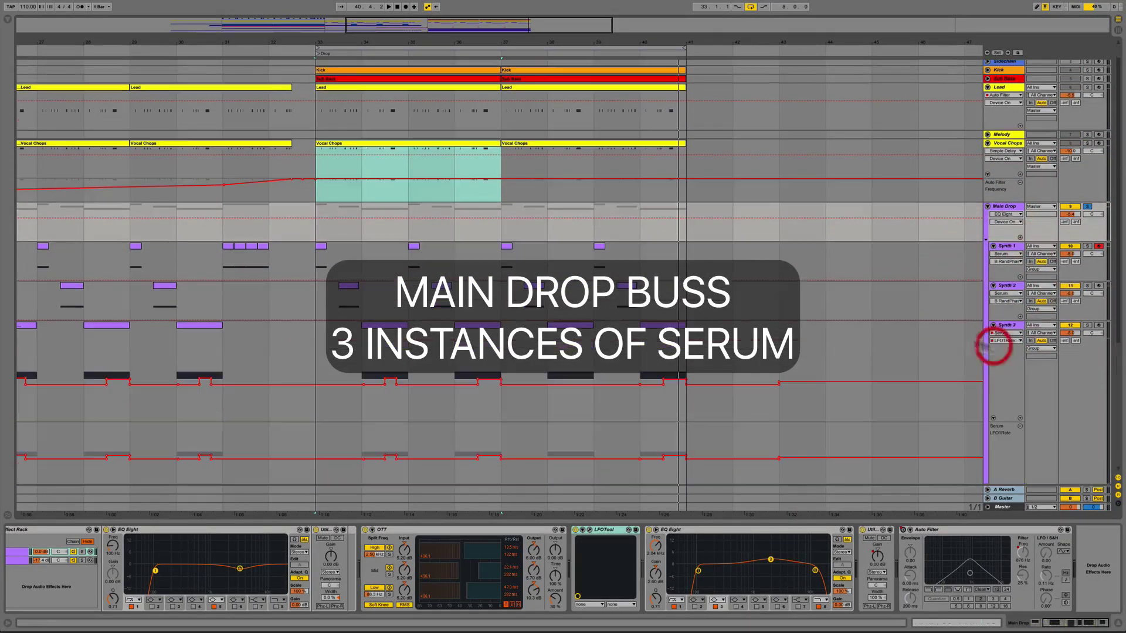
click(317, 265)
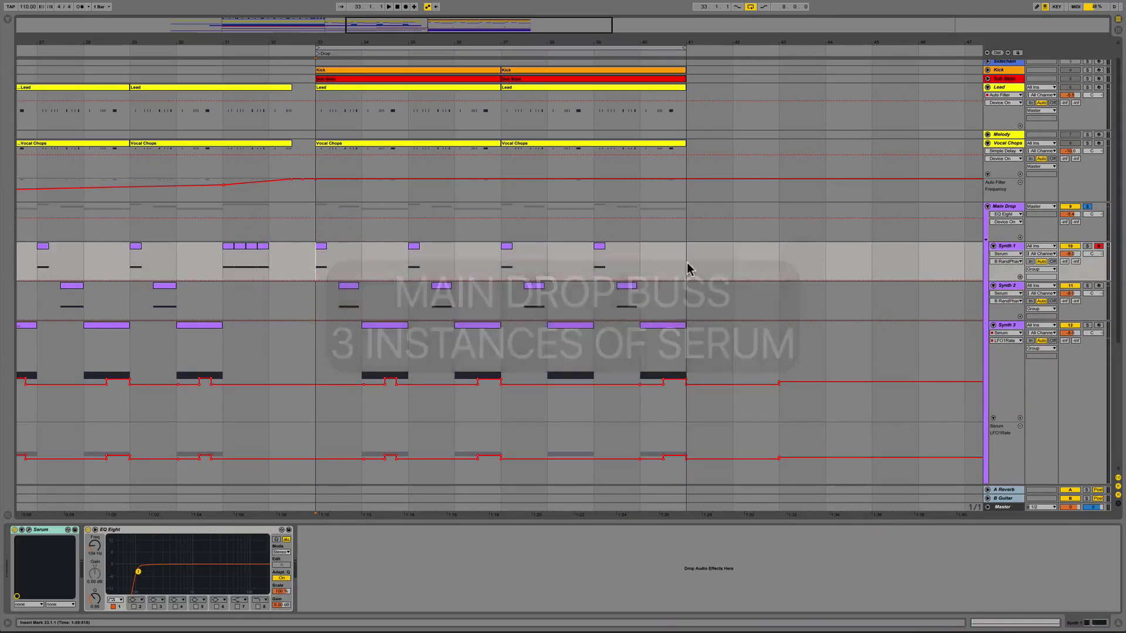
key(space)
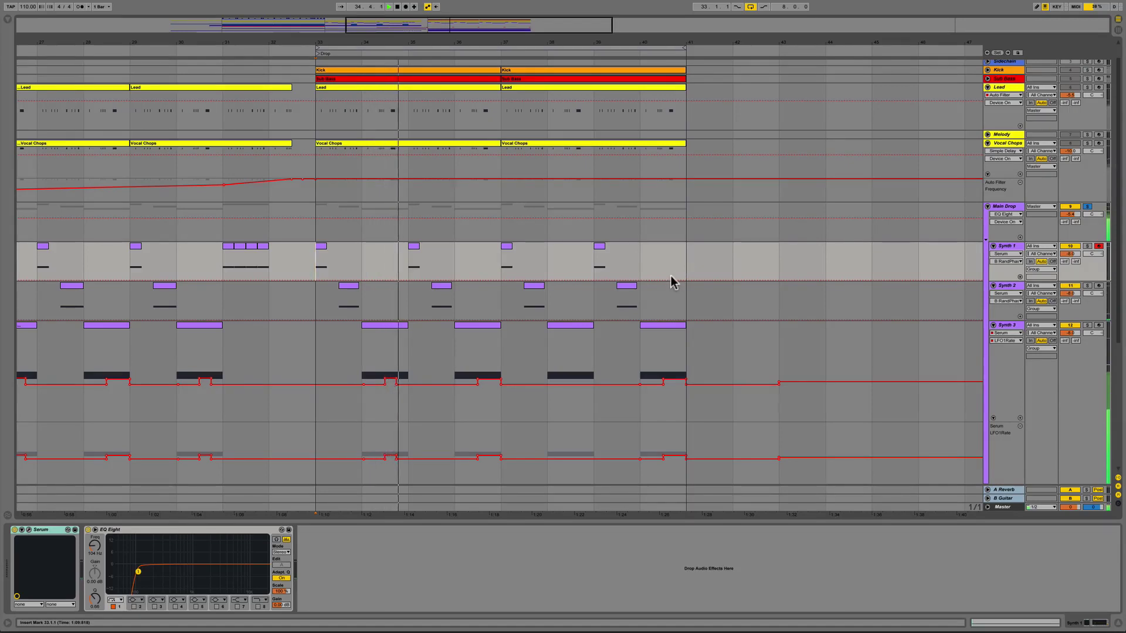
Step: Select the Synth 1 track and solo it so it plays alone
scroll(707, 295, down, 2)
scroll(706, 294, down, 2)
click(1008, 194)
click(1087, 192)
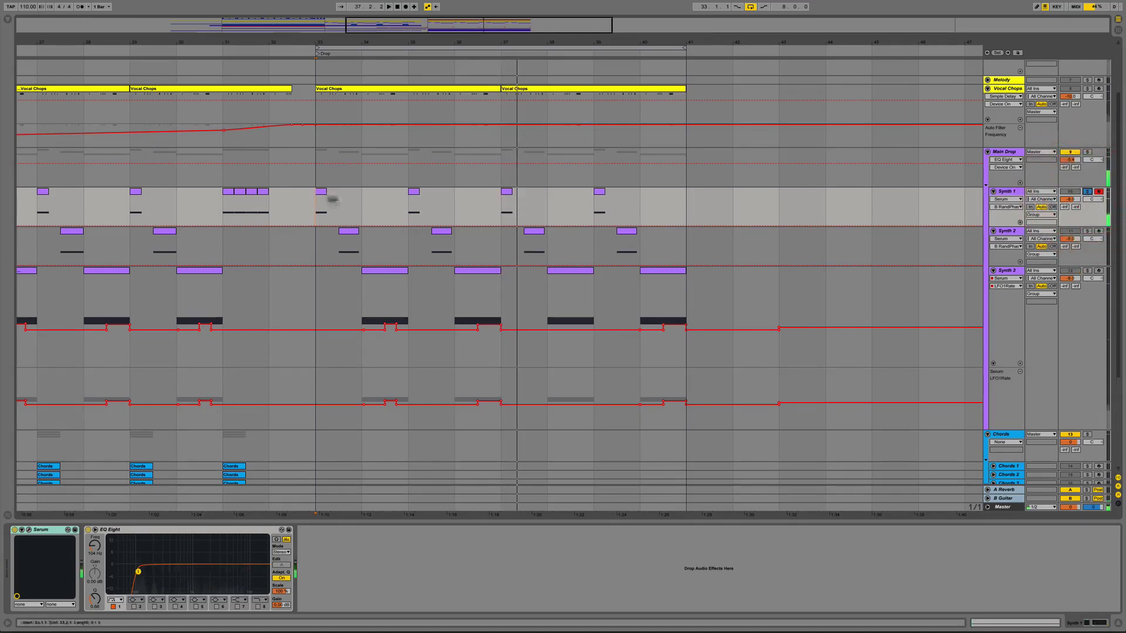
Step: Open Synth 1's Serum window, move it aside, and open the Synth 1 clip's notes
click(28, 529)
drag(563, 89, 467, 143)
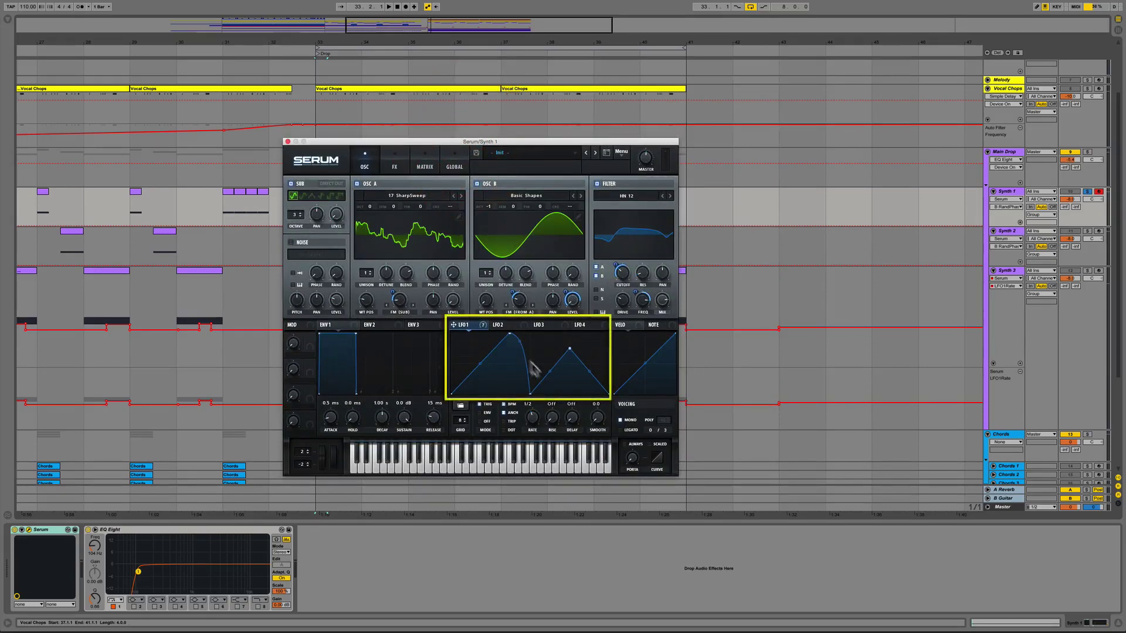
drag(534, 141, 871, 162)
double_click(323, 197)
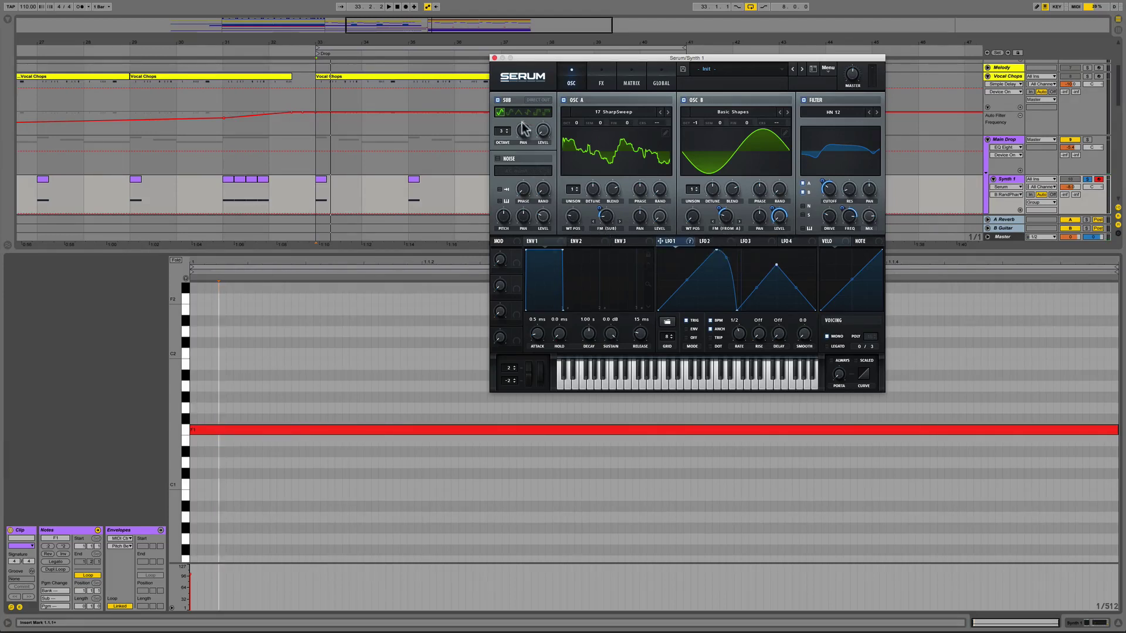
Step: Show Serum's FX page and enable its Compressor while the drop plays
click(607, 75)
key(space)
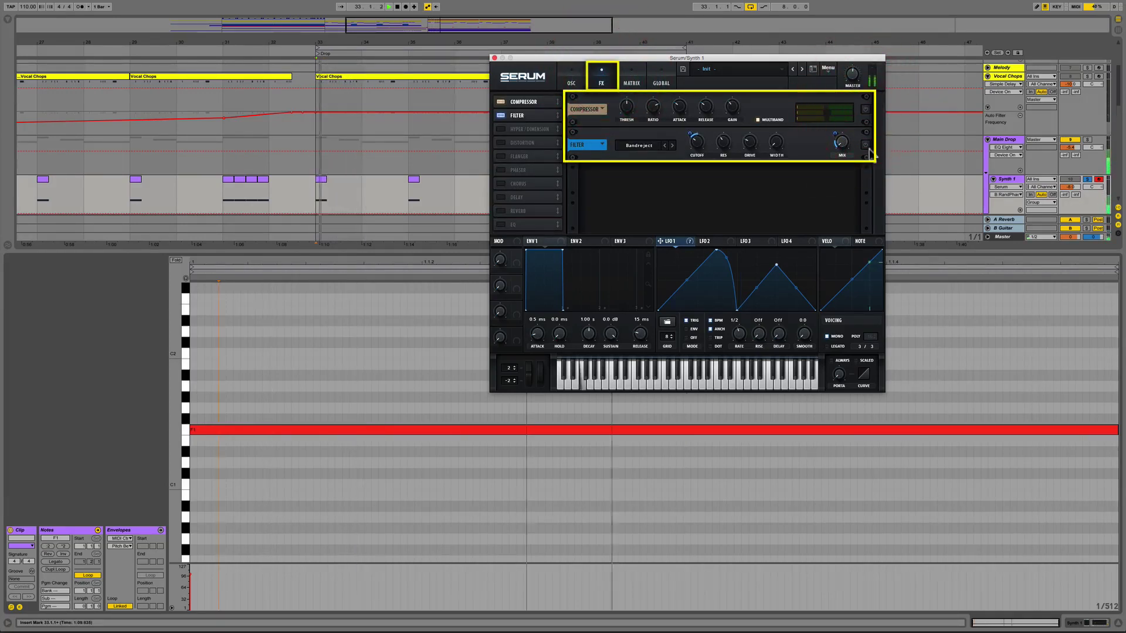
click(865, 109)
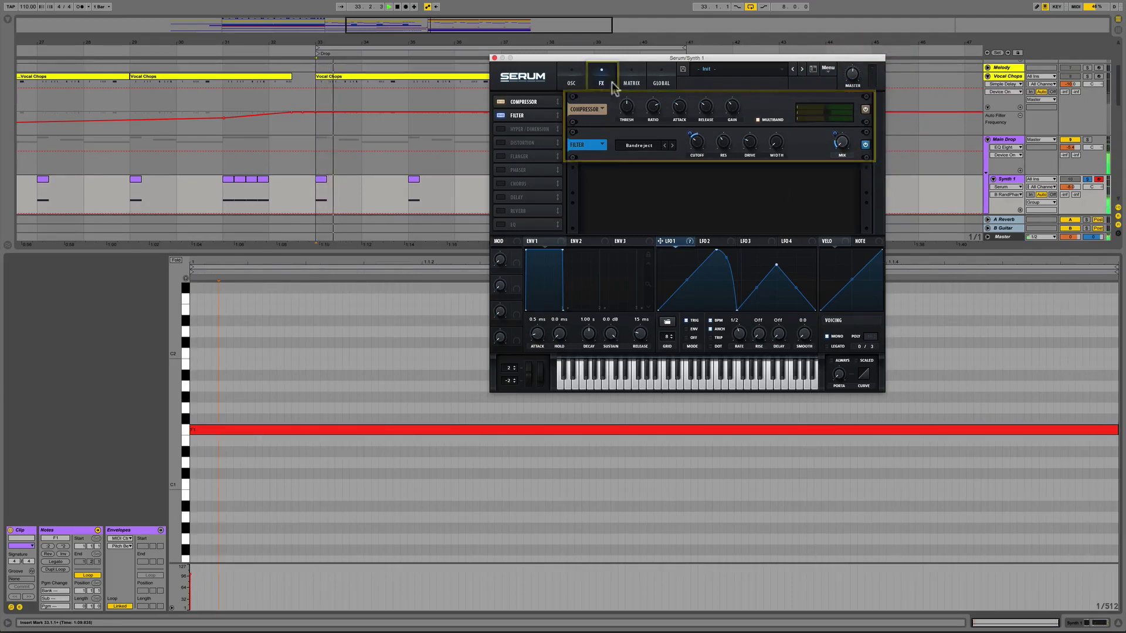
Step: Return Serum to its oscillator page, open Synth 2's Serum from its bar-33 clip, and play
click(580, 82)
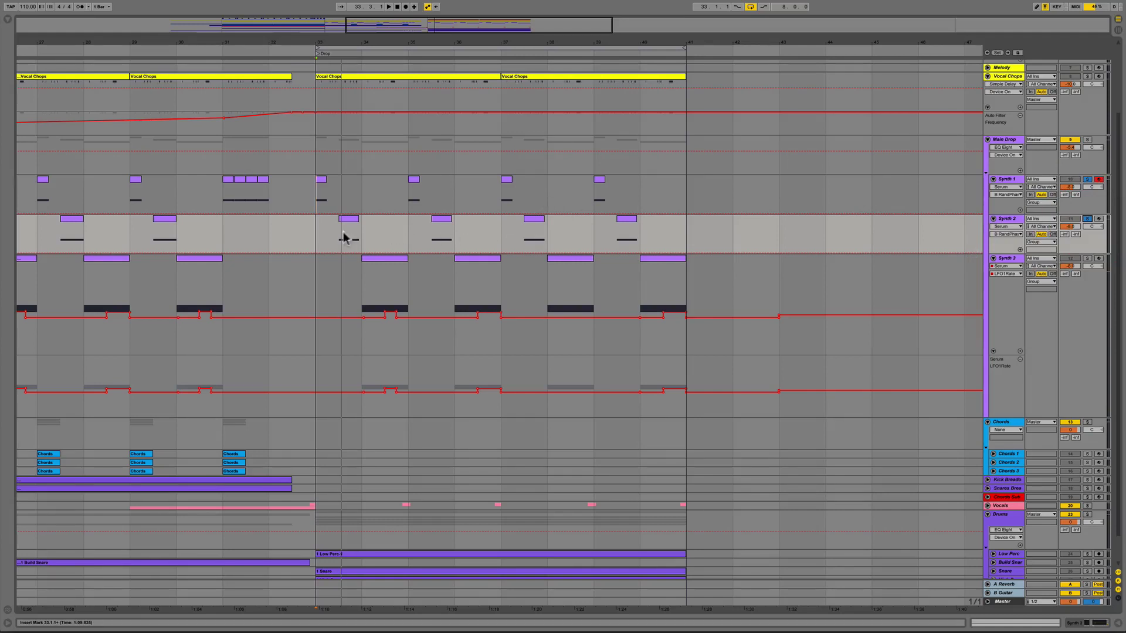
click(345, 220)
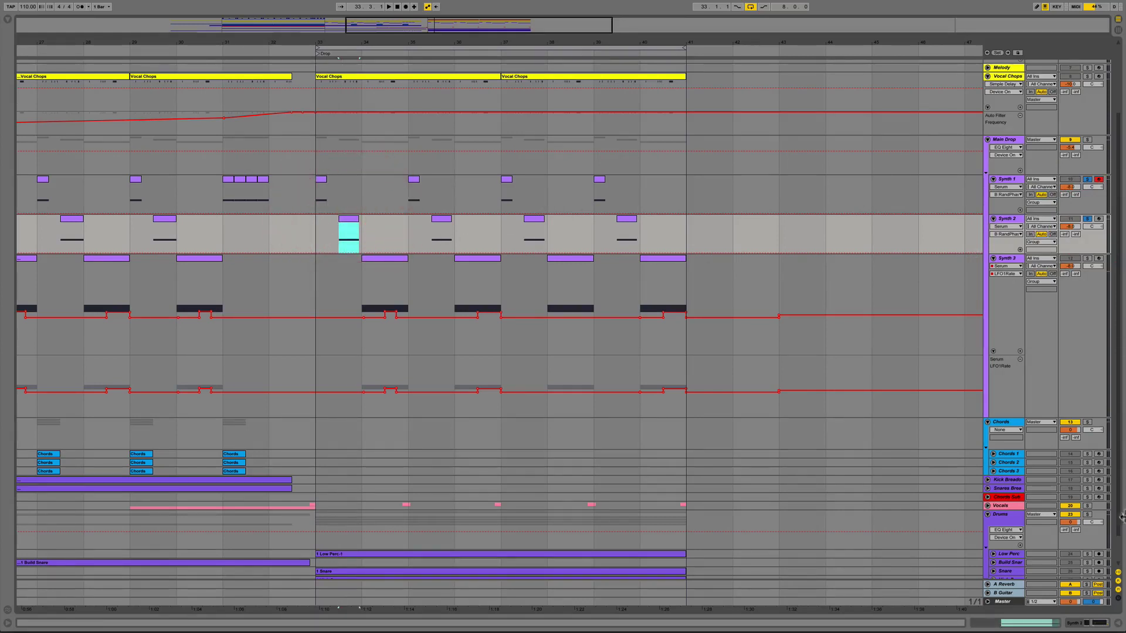
click(1083, 625)
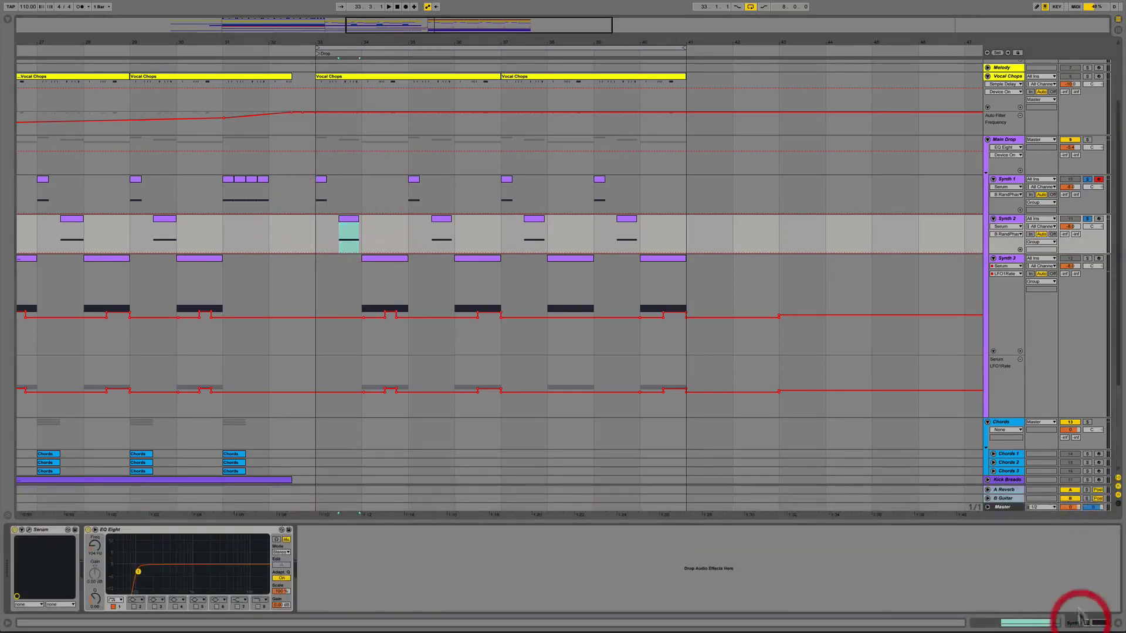
click(29, 530)
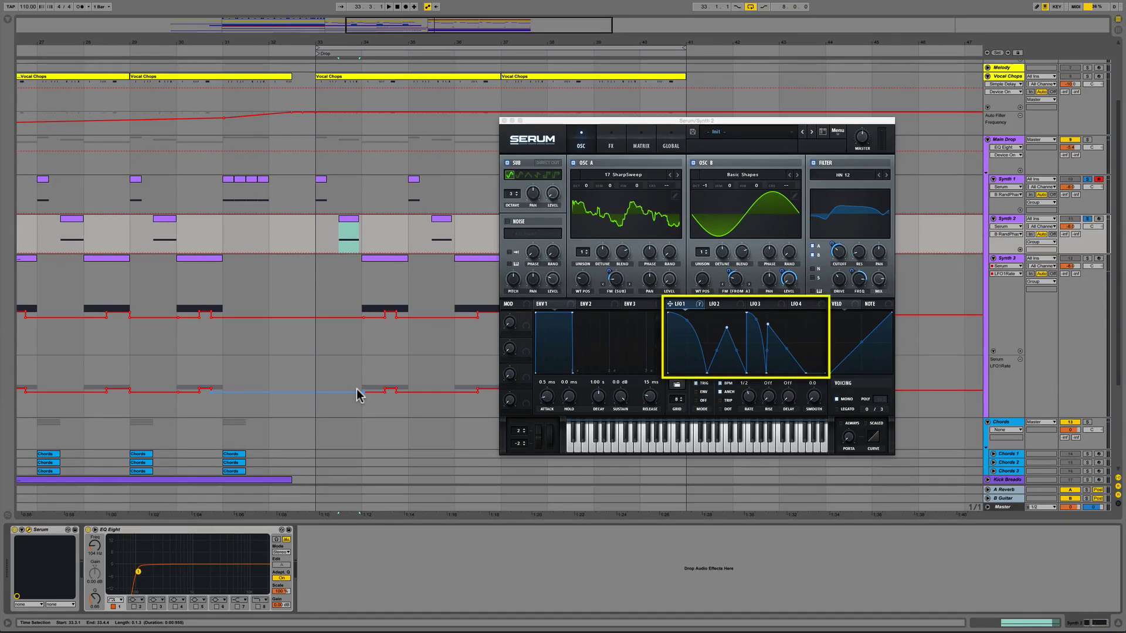
key(space)
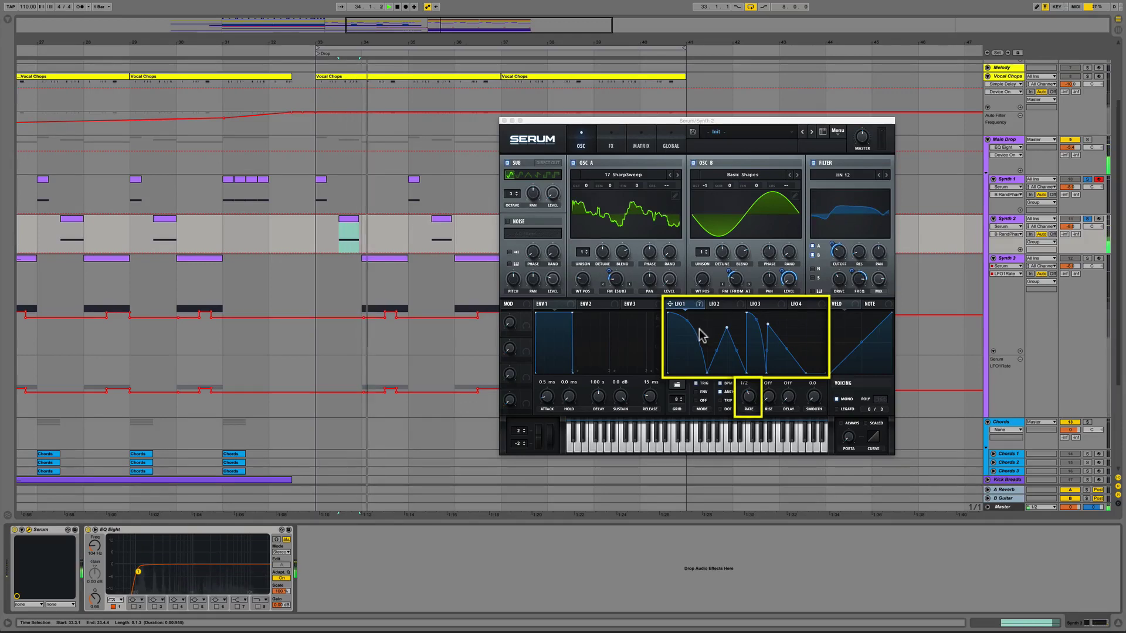
Step: Place Synth 1's Serum beside the second window, select Synth 3, and solo Main Drop
click(1005, 179)
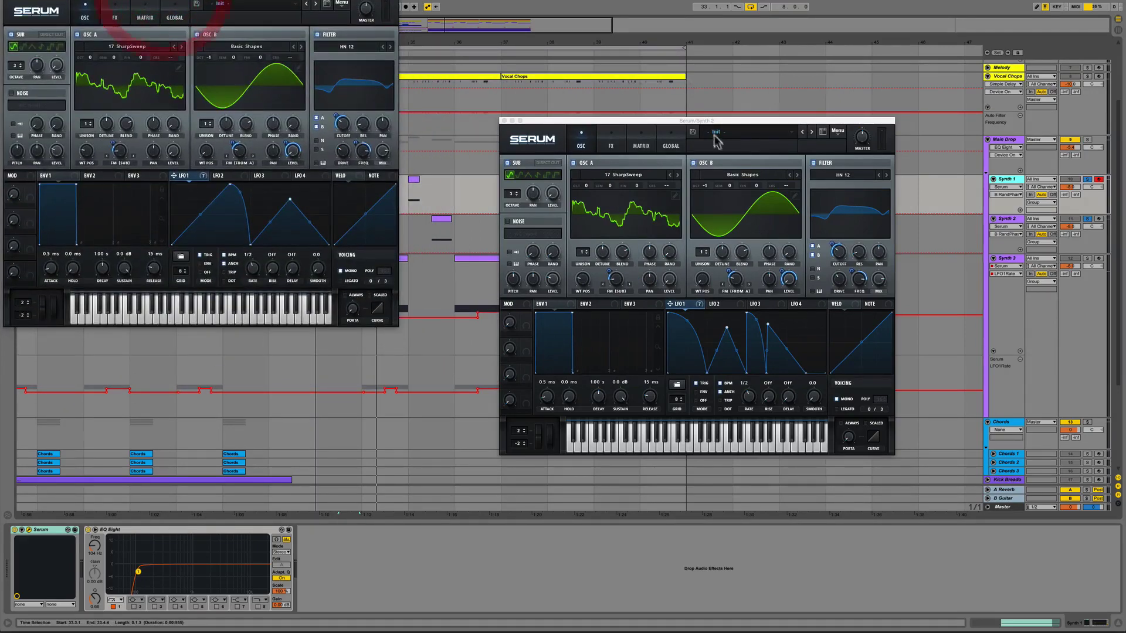
drag(716, 123, 622, 0)
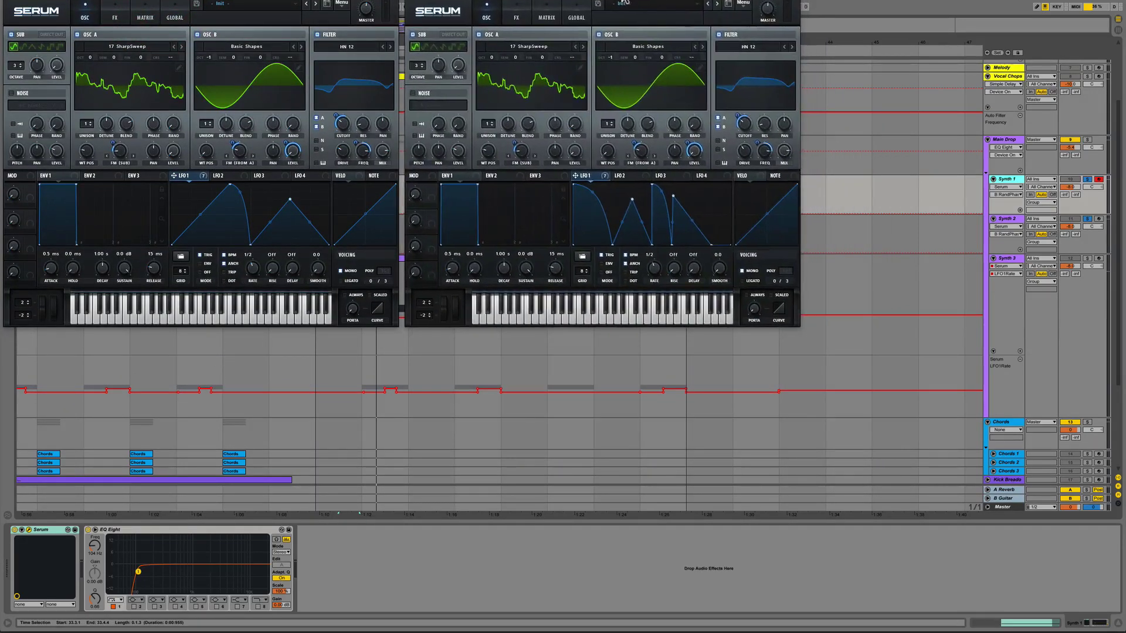
click(1002, 254)
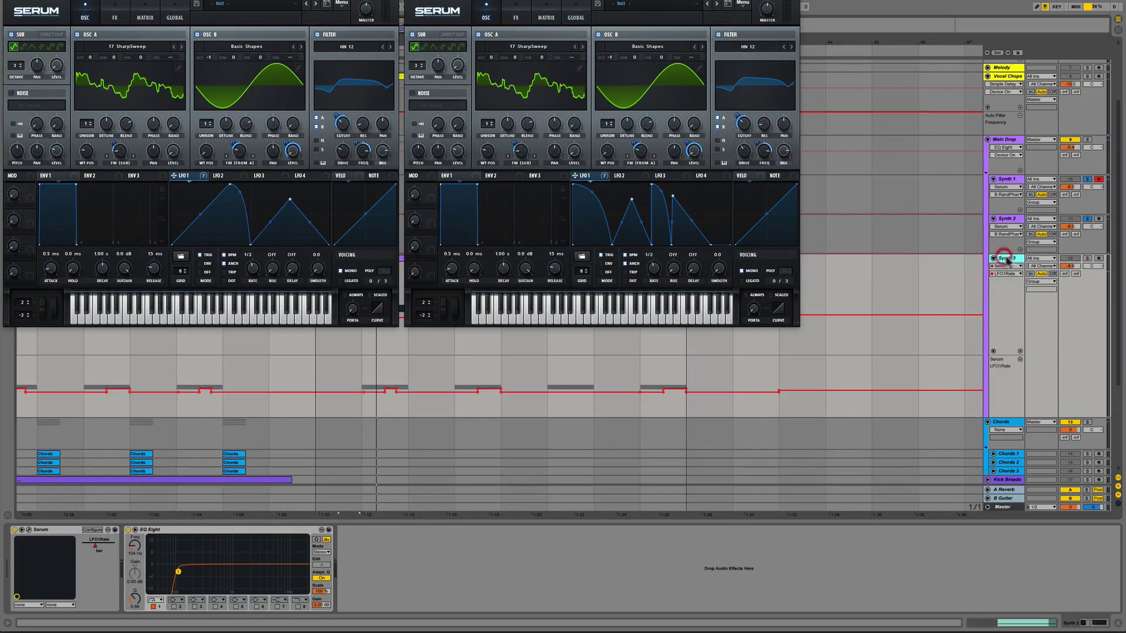
click(1087, 140)
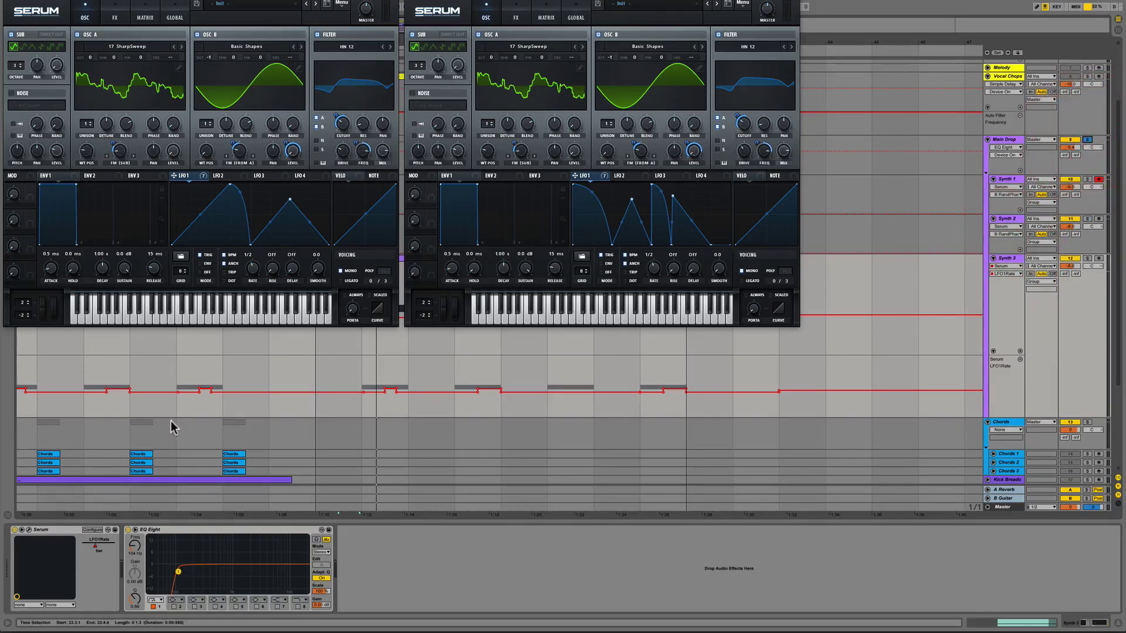
Step: Open Synth 3's Serum window clear of the automation lane, then close the Serum windows
click(28, 529)
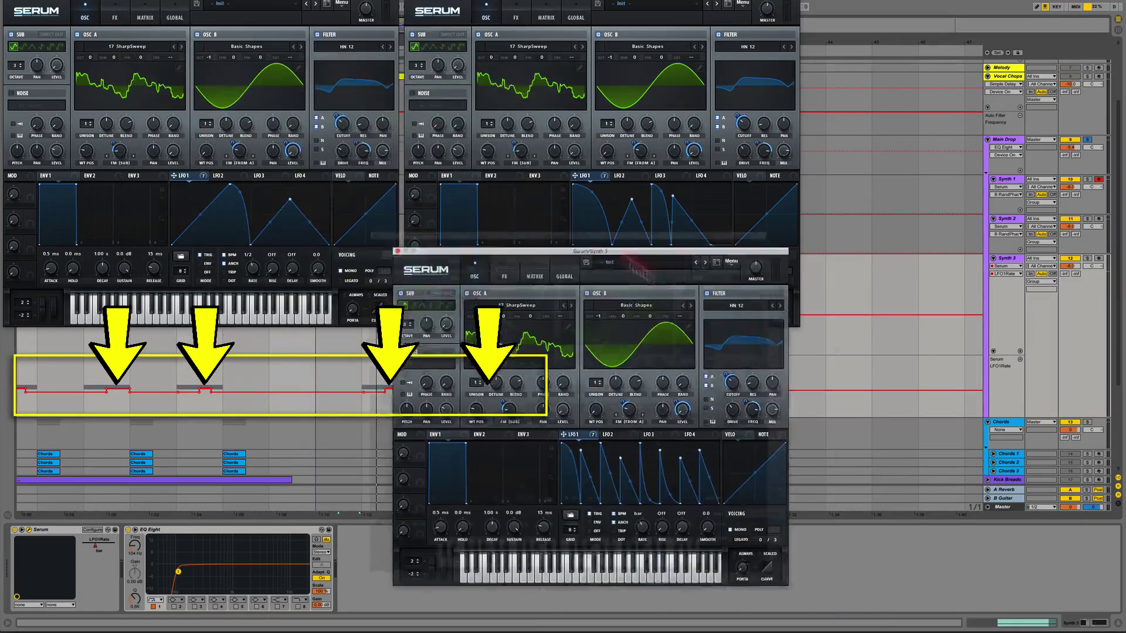
drag(668, 280, 856, 258)
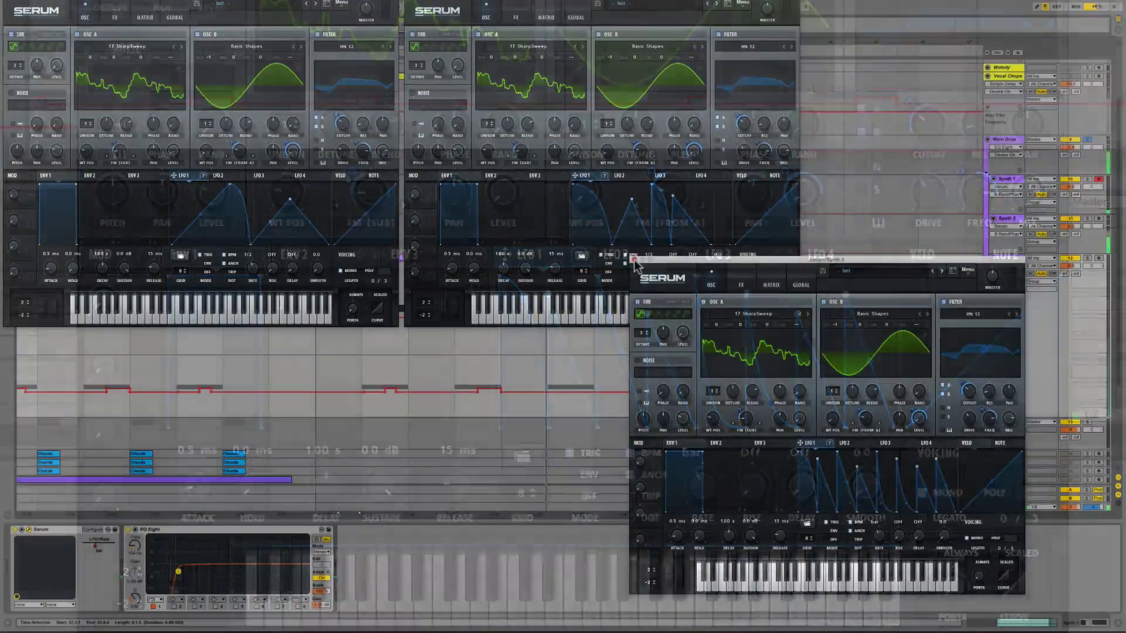
click(628, 264)
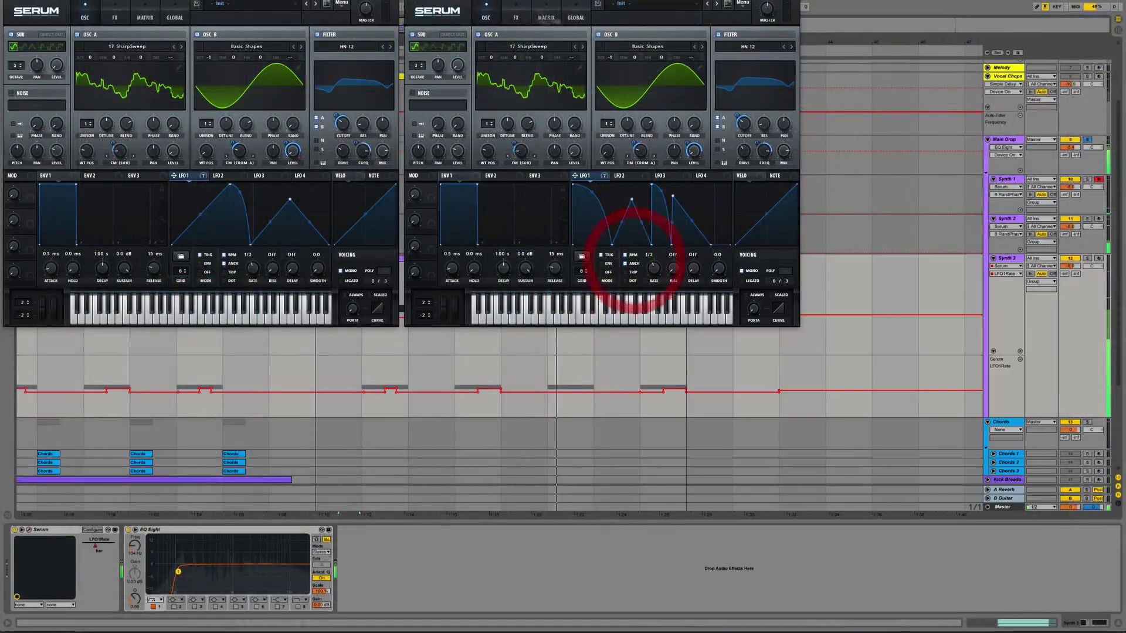
click(414, 5)
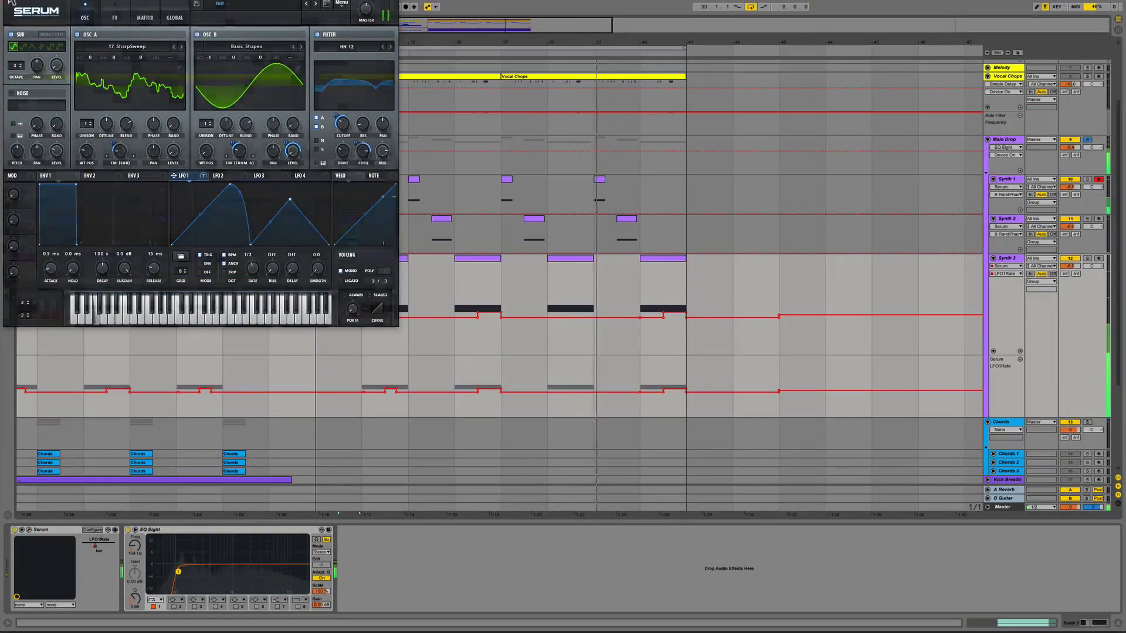
Step: Bypass Main Drop's Utility, EQ Eight, LFOTool, OTT, second Utility, Audio Effect Rack and Saturator
click(1011, 141)
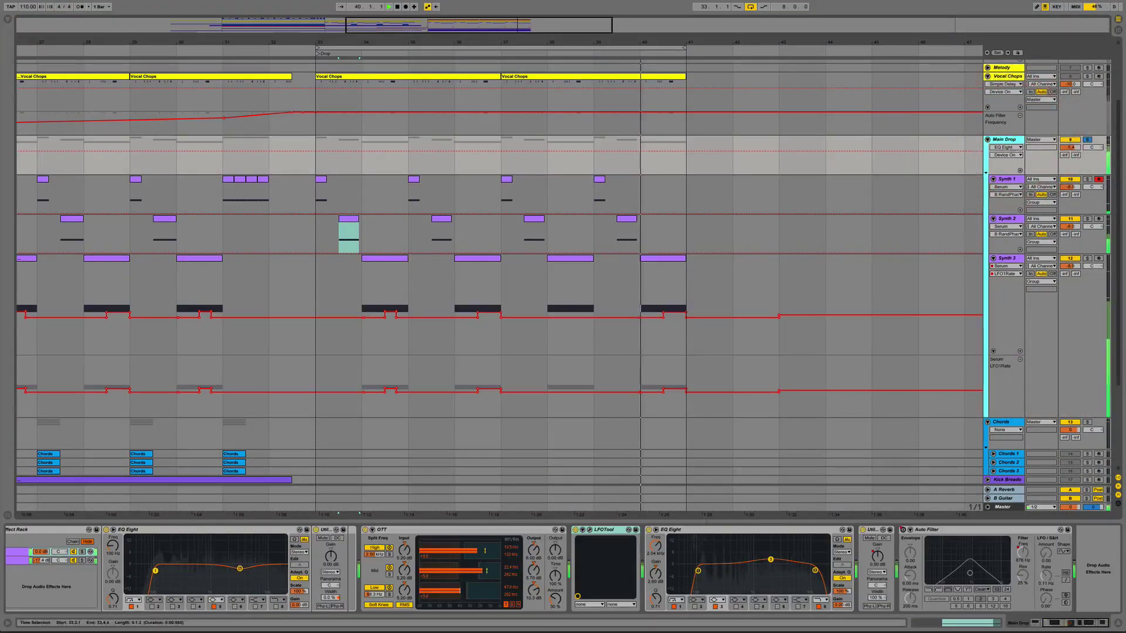
click(863, 529)
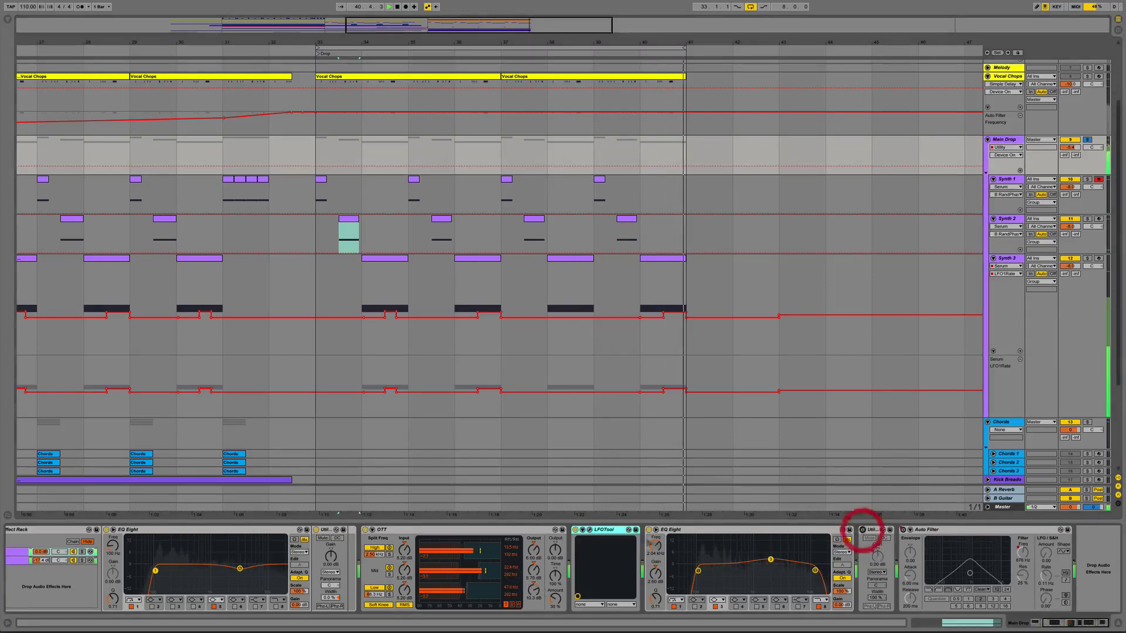
click(649, 530)
click(575, 529)
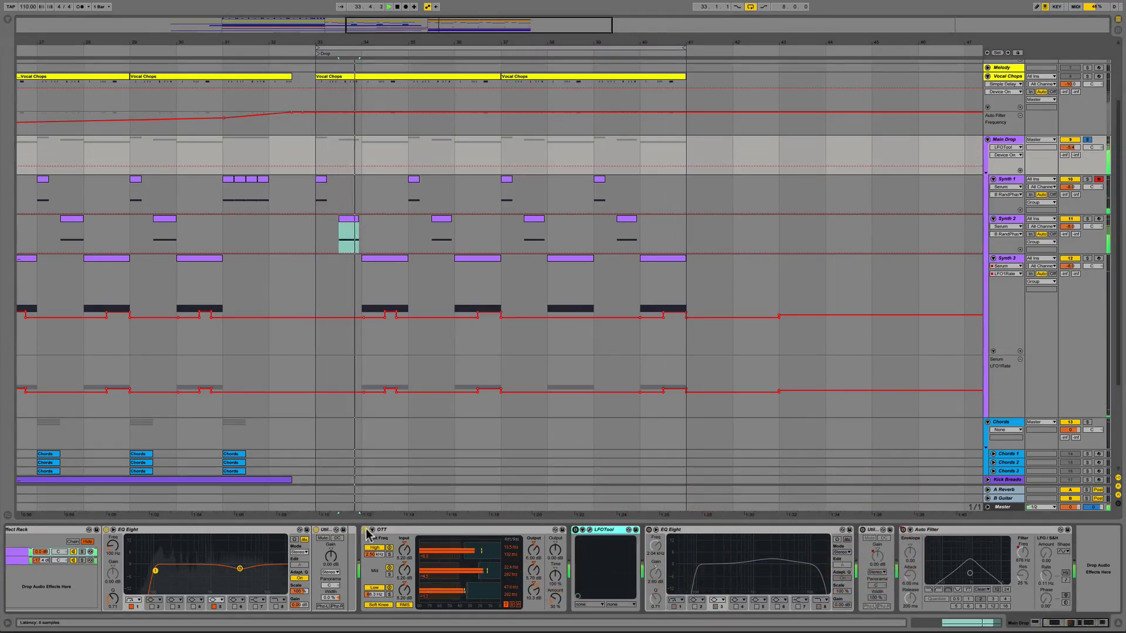
click(365, 530)
scroll(375, 563, left, 5)
click(509, 530)
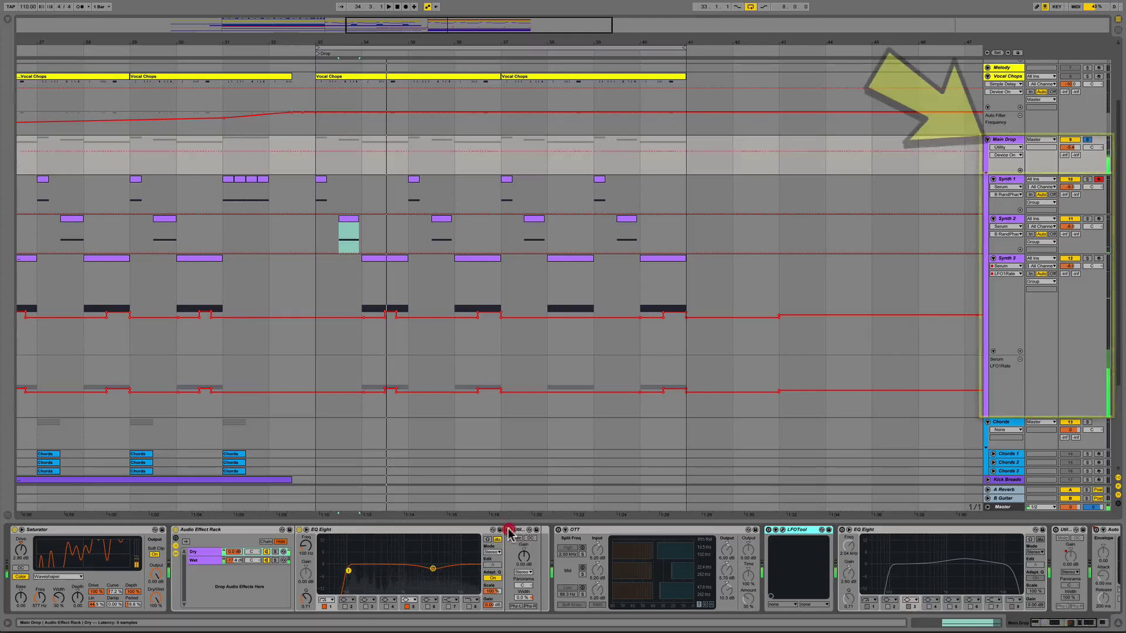
click(176, 530)
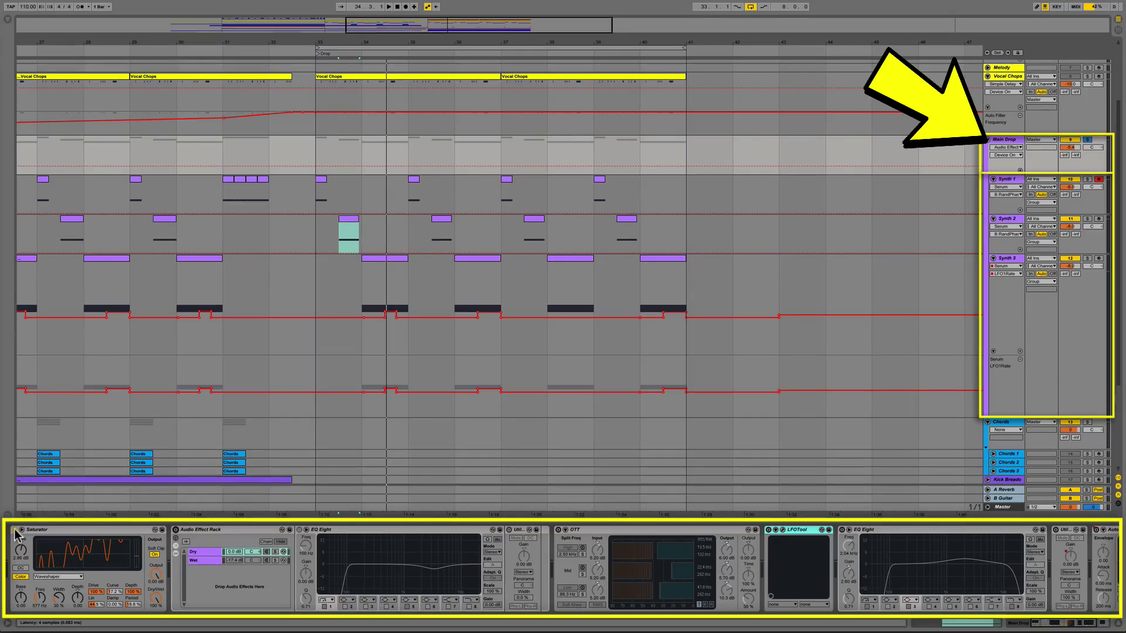
click(16, 534)
Step: Play the unprocessed drop from bar 33 with the Main Drop chain in view
click(326, 198)
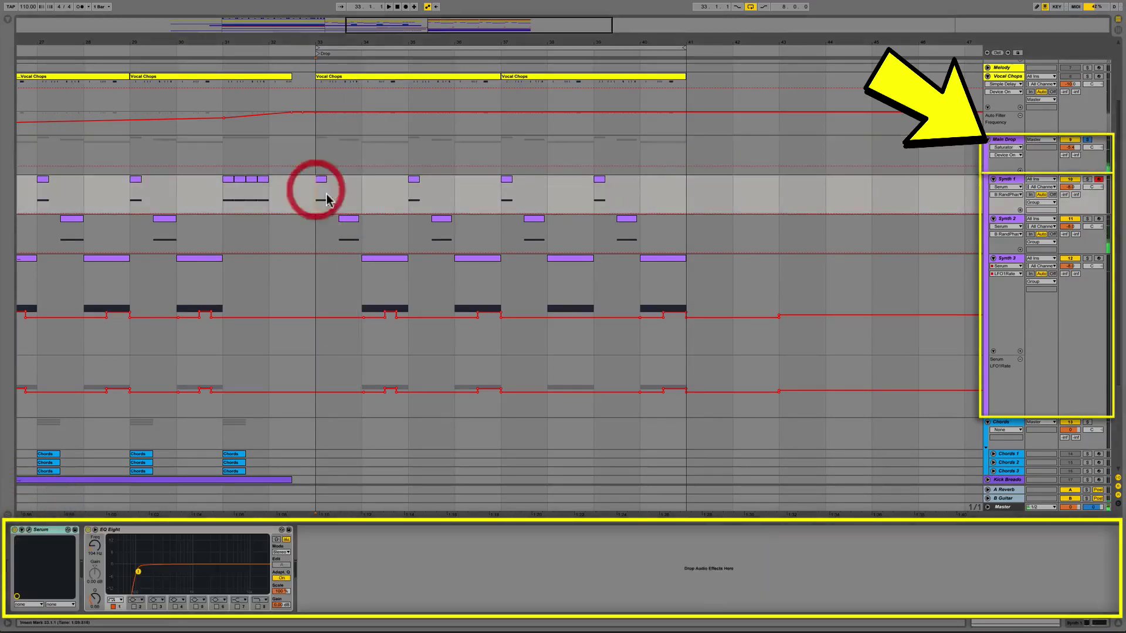
key(space)
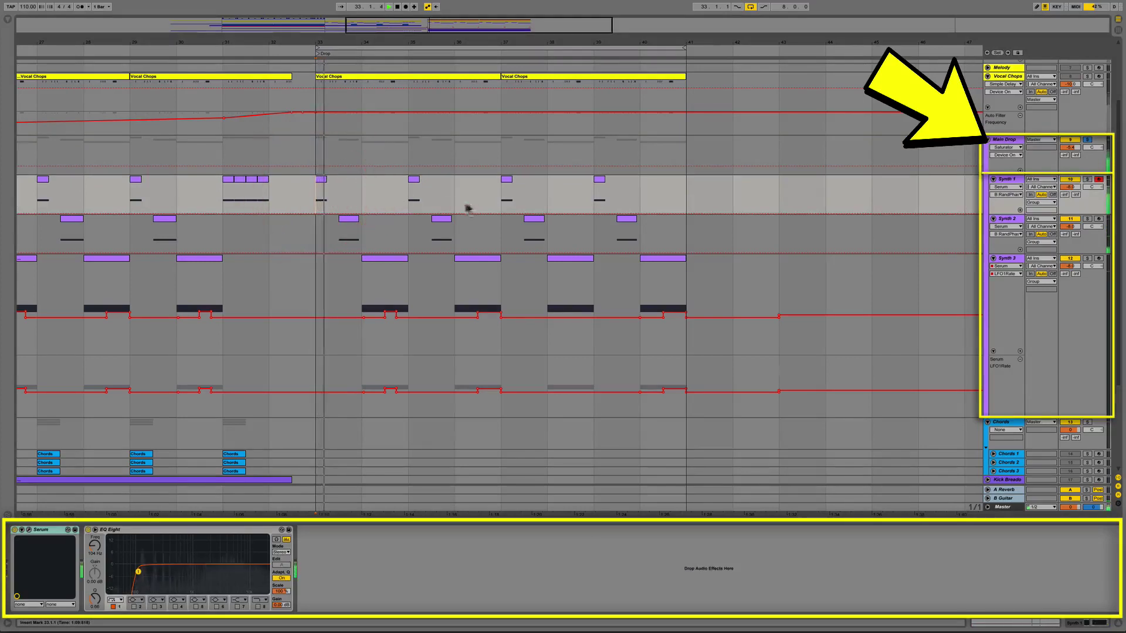
click(1000, 143)
key(space)
key(space)
Step: Re-enable the Saturator and inspect the rack's ValhallaRoom reverb before closing it
click(14, 529)
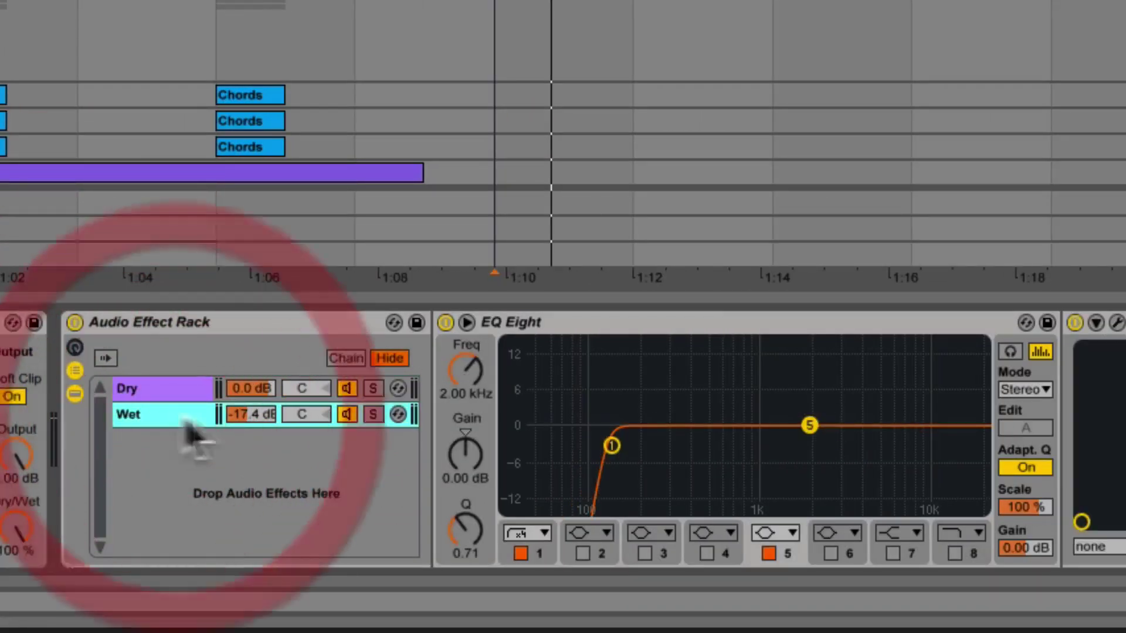
click(1114, 324)
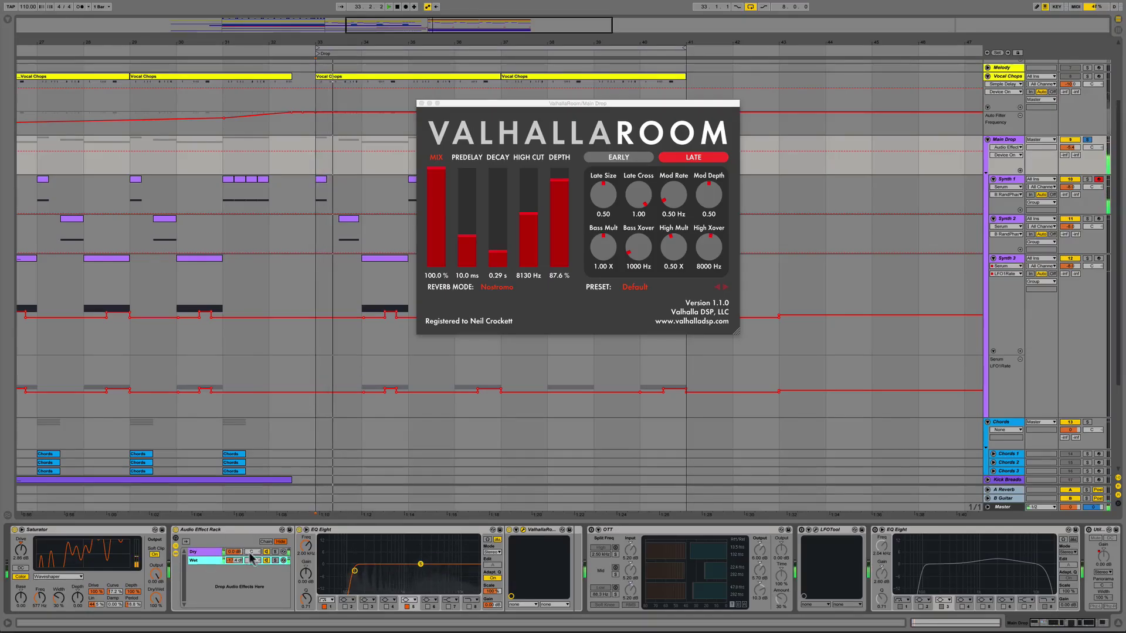
click(200, 552)
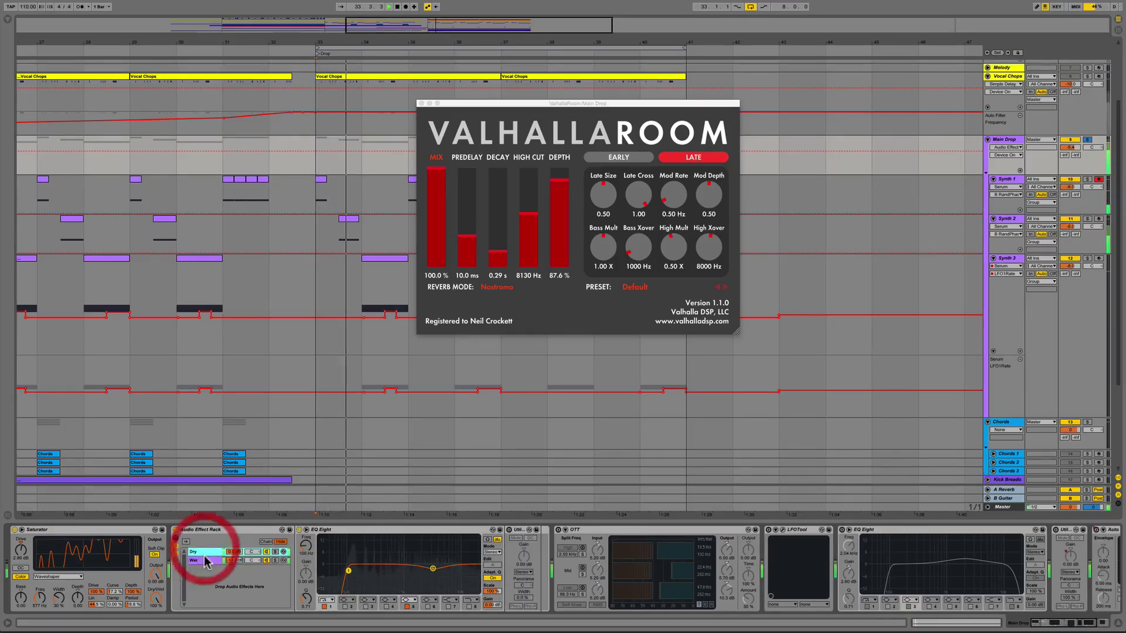
click(421, 103)
Step: Re-enable the Utility, OTT, LFOTool and final Utility, checking LFOTool's parameters
click(509, 529)
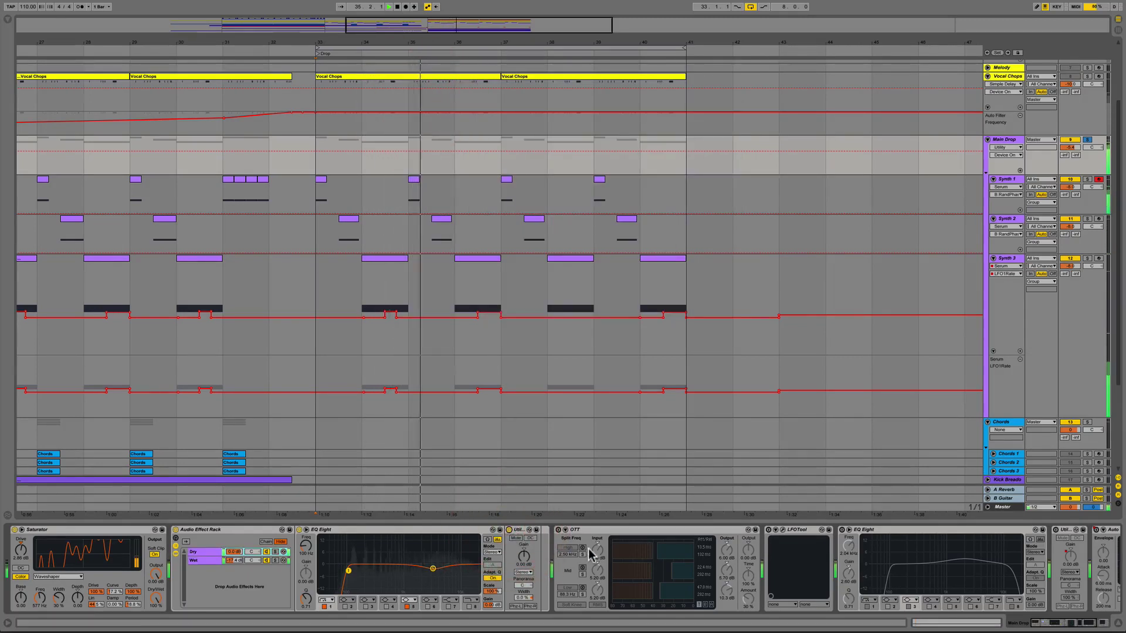
click(558, 530)
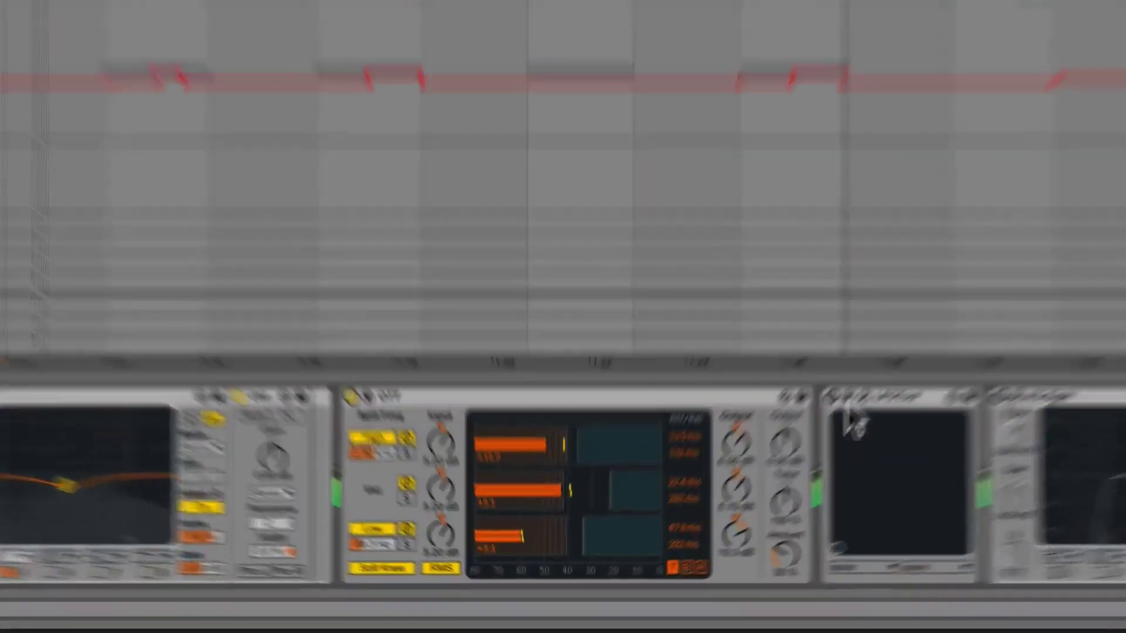
click(680, 530)
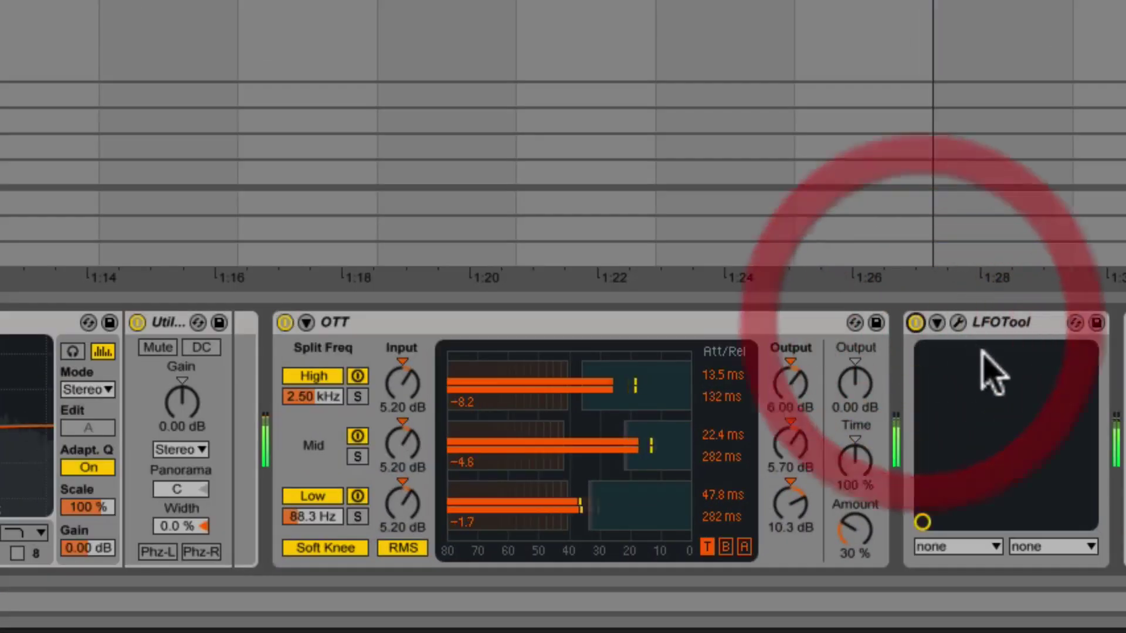
click(957, 322)
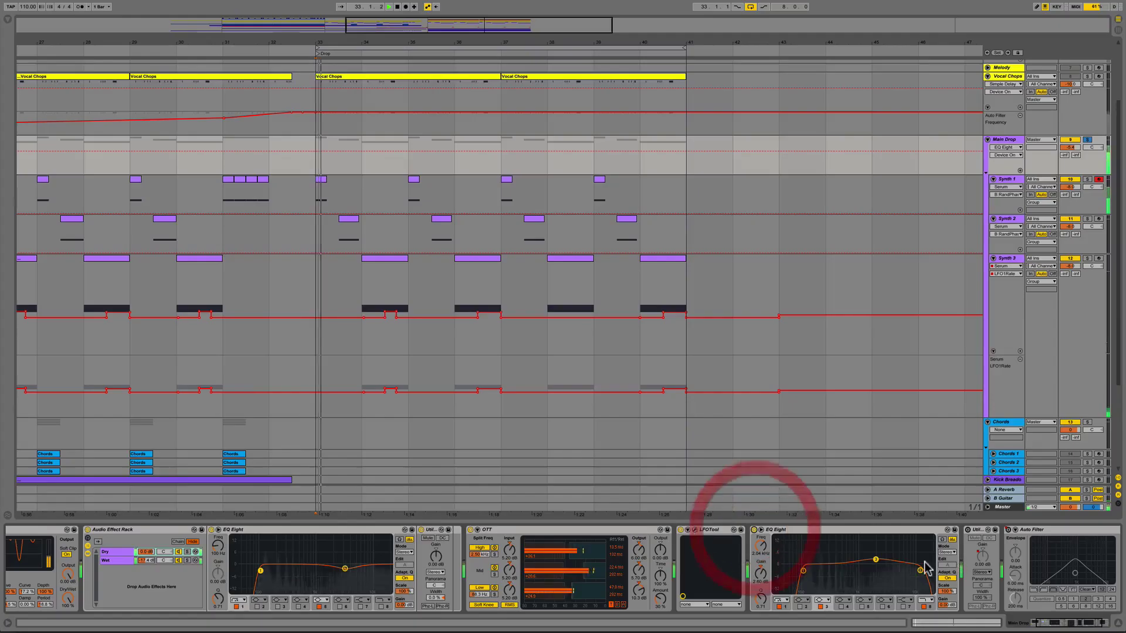
scroll(732, 580, right, 2)
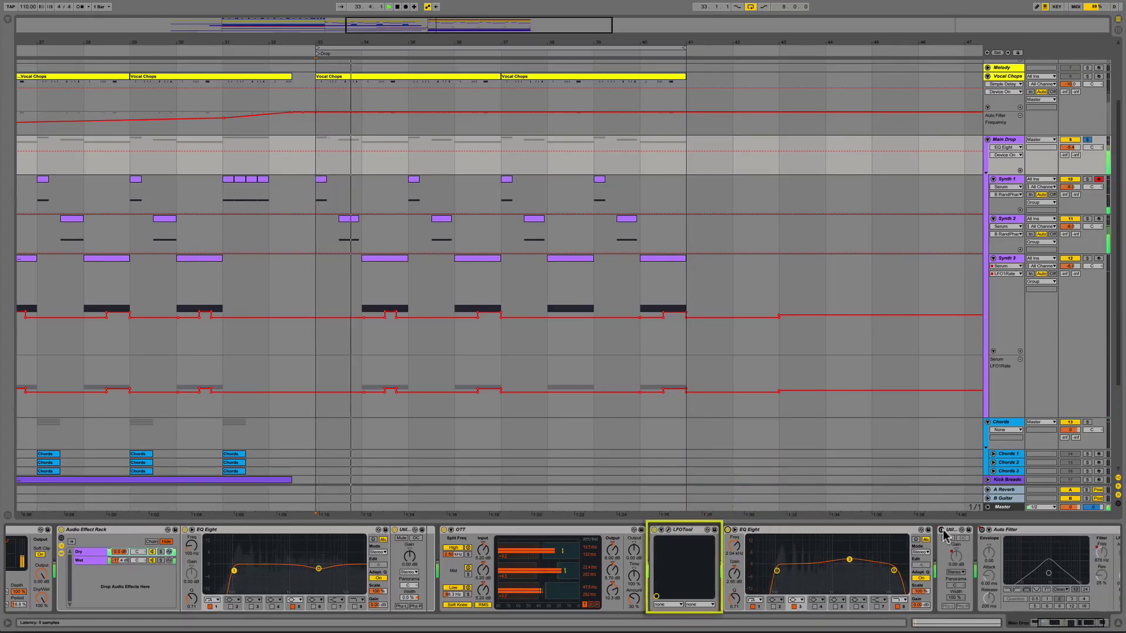
click(942, 530)
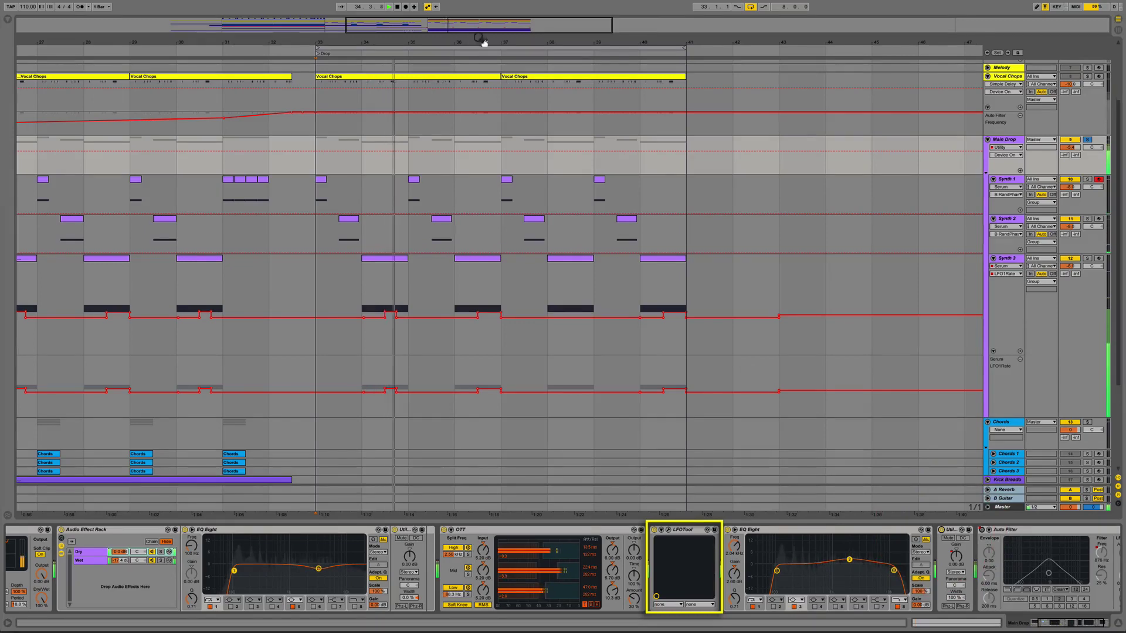
Step: Zoom the arrangement out and solo the Kick, Sub Bass and Lead tracks
drag(484, 42, 483, 34)
scroll(749, 249, up, 3)
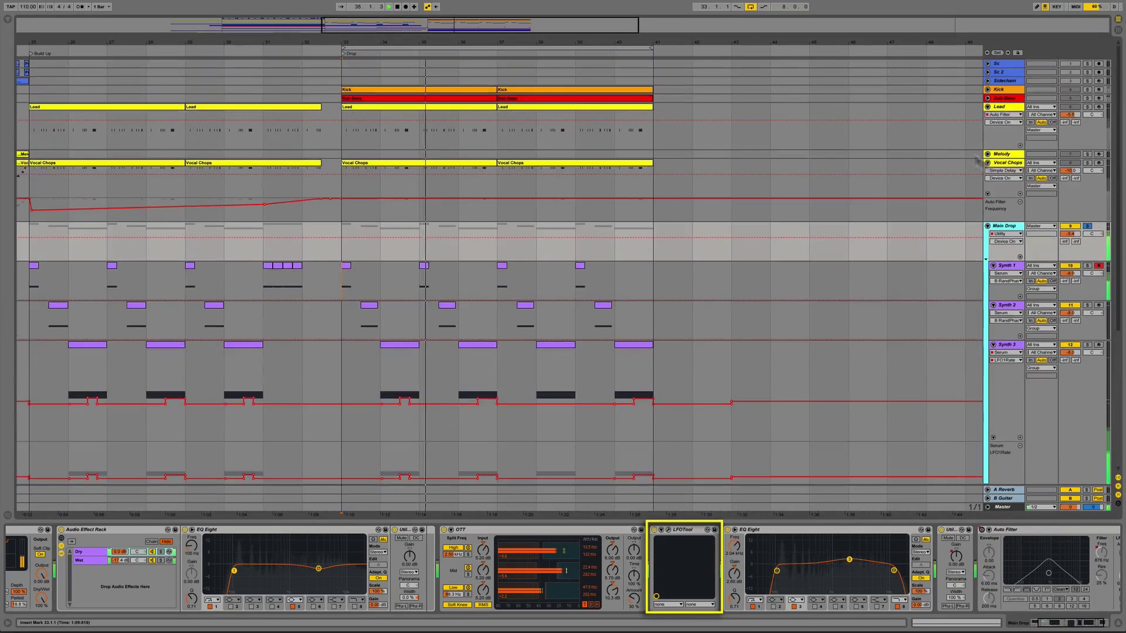
click(1086, 89)
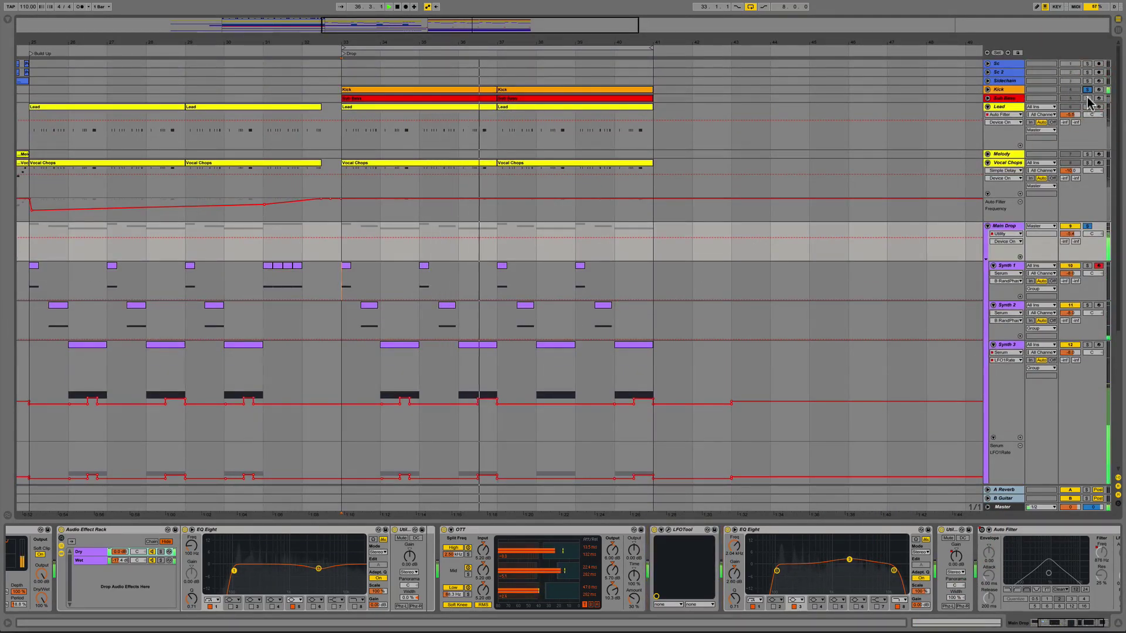
click(1086, 98)
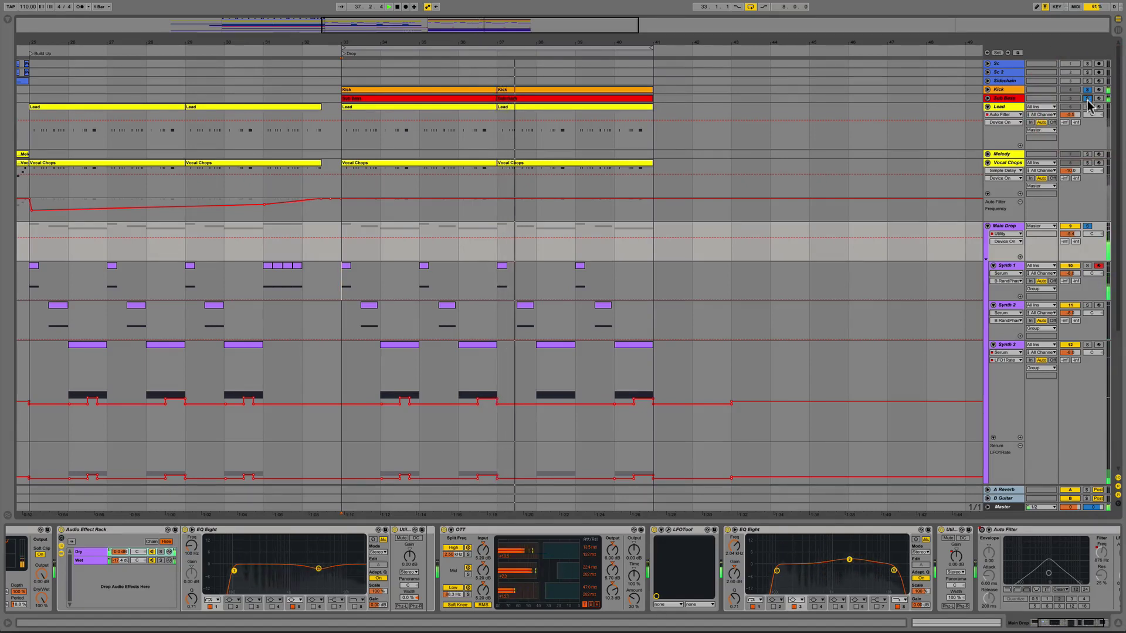
click(1087, 107)
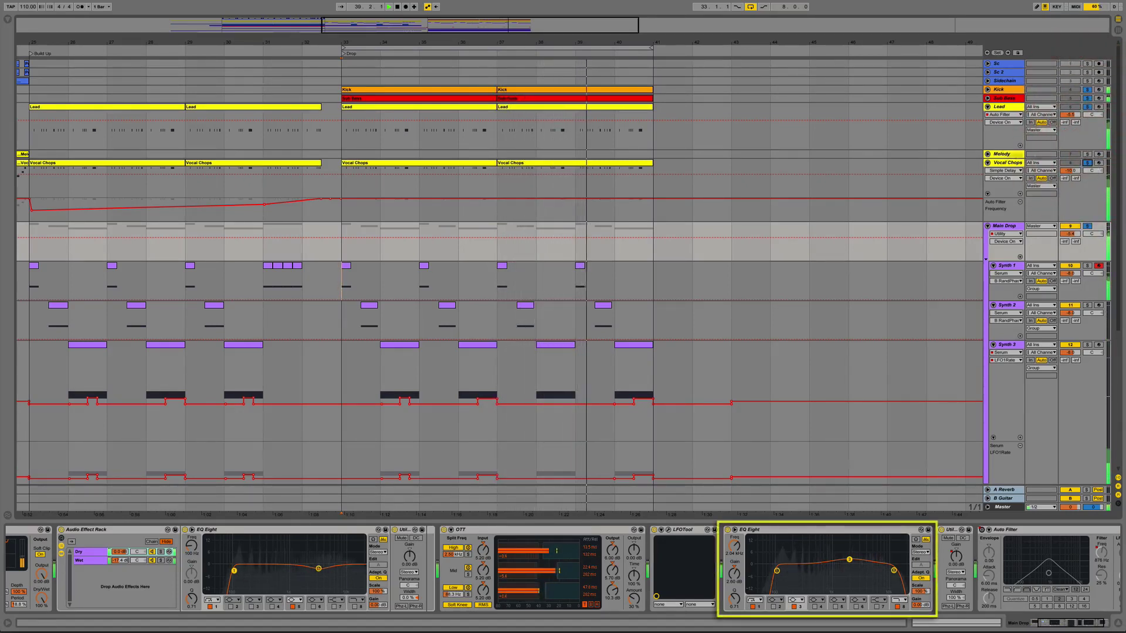
Step: Zoom out slightly and fold the Synth 1, Synth 2 and Synth 3 tracks
key(minus)
key(minus)
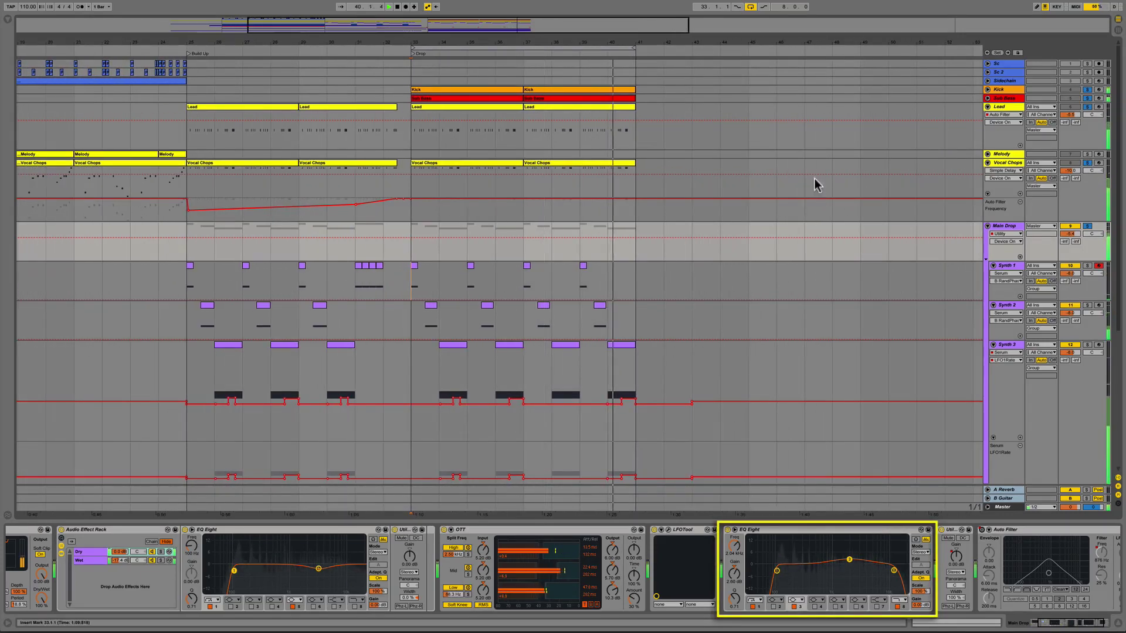
scroll(875, 234, down, 3)
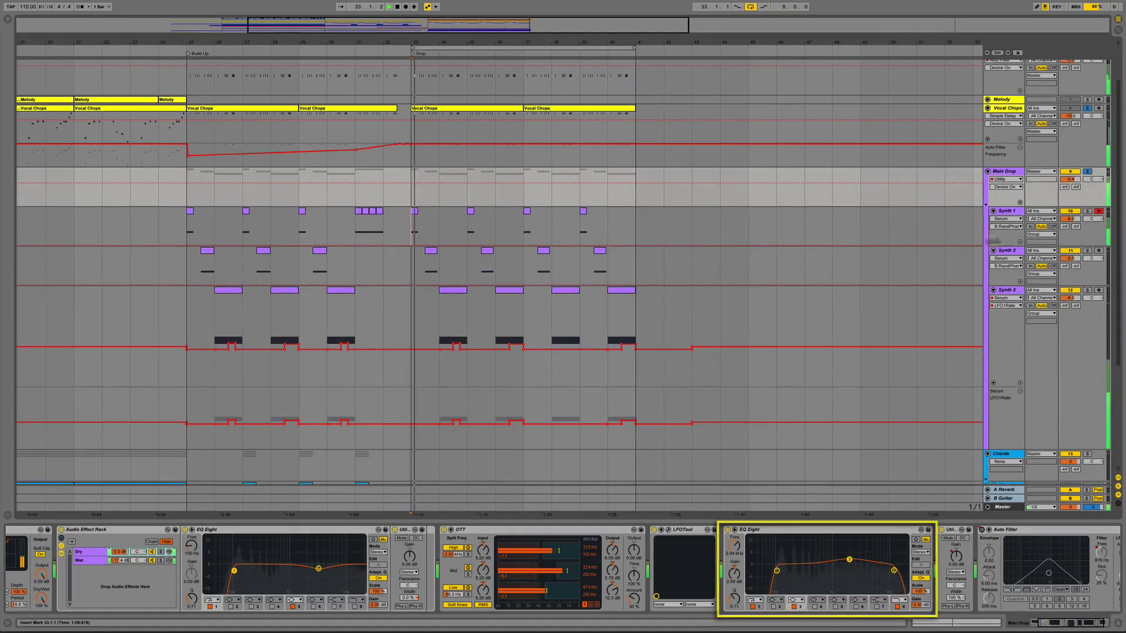
click(995, 212)
click(994, 212)
click(994, 221)
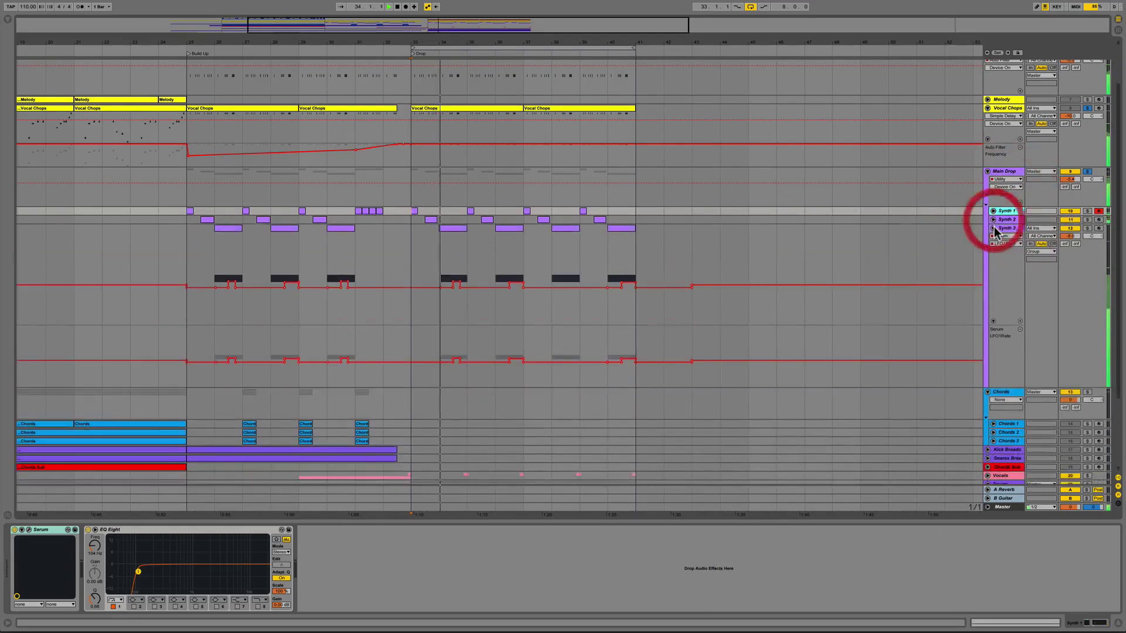
click(993, 228)
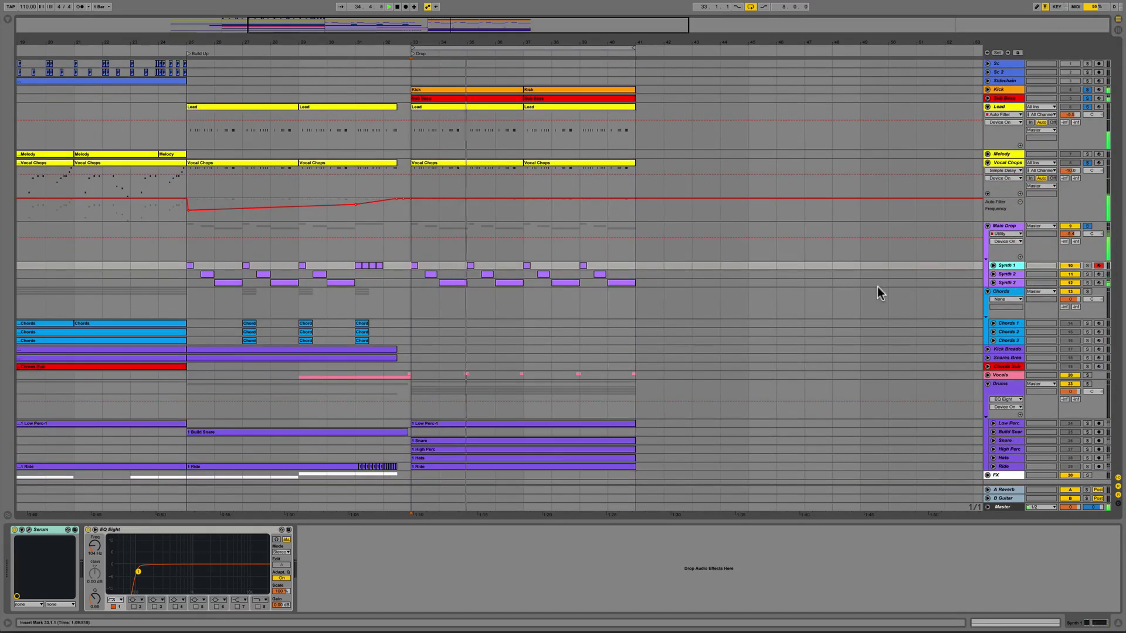
Step: Unfold and solo the Vocals group, then unfold the Burp track's waveforms
click(987, 375)
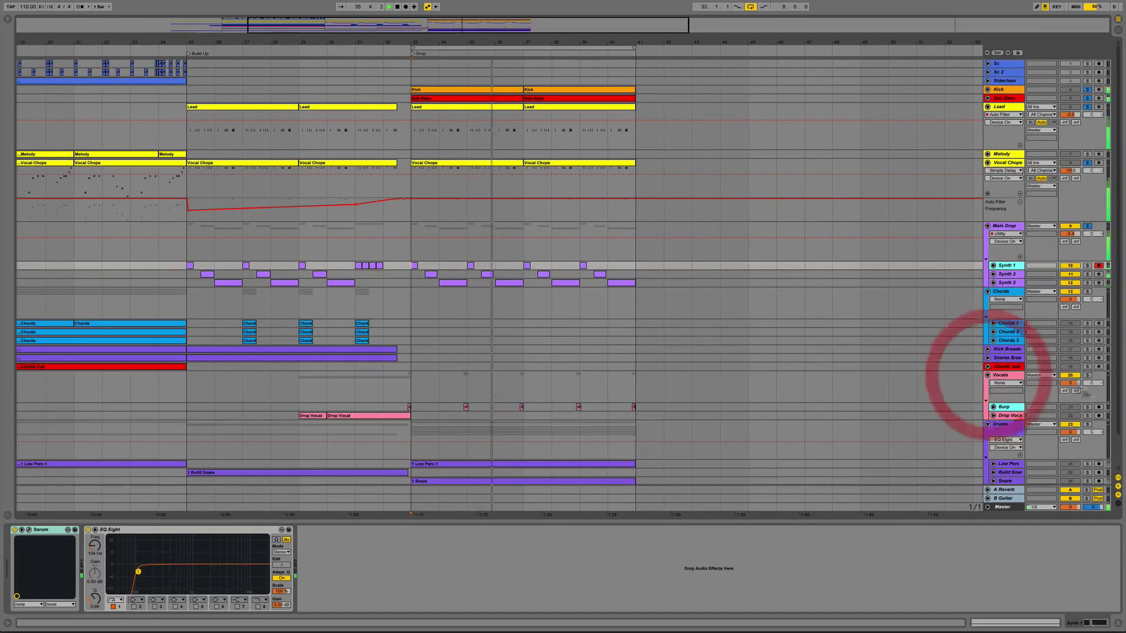
click(1086, 375)
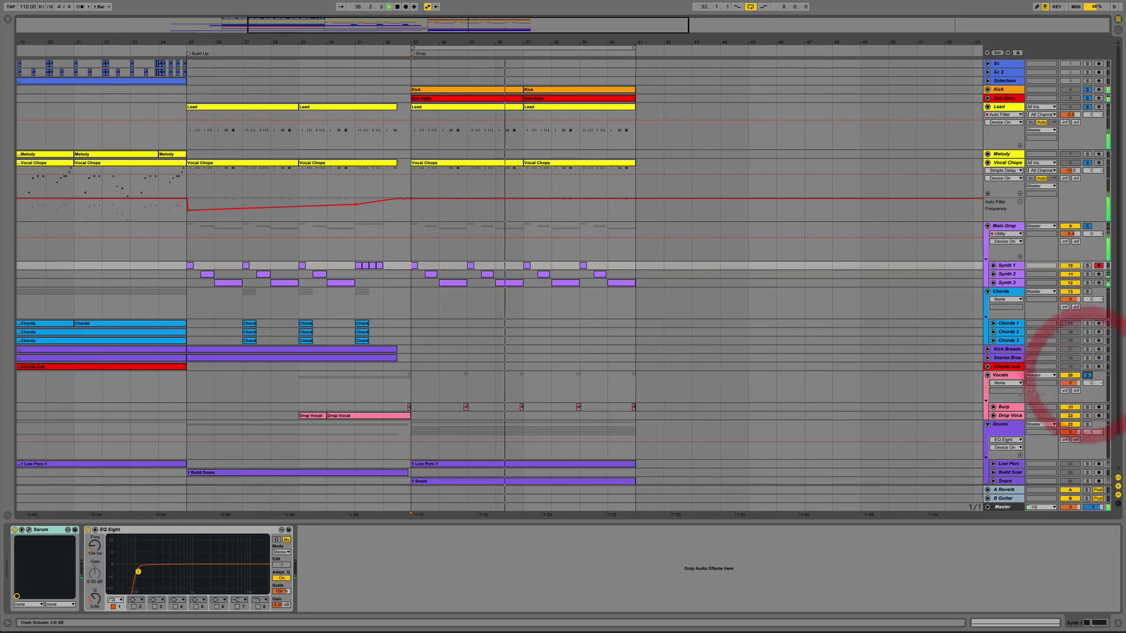
click(992, 407)
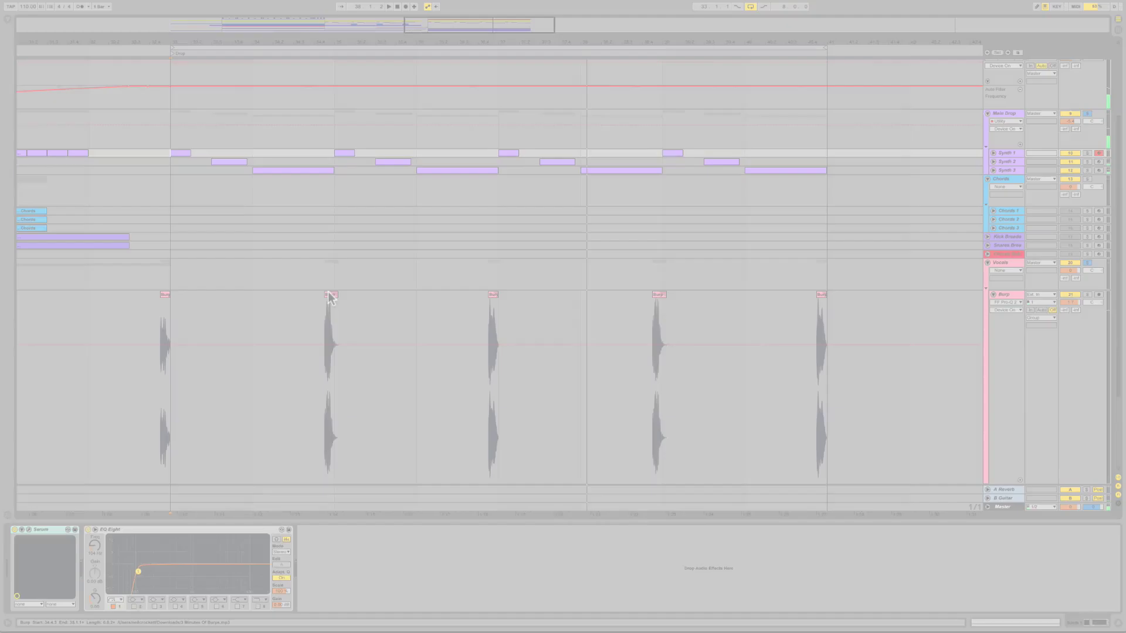
Step: Solo the Burp track and switch off its Reverb, OTT, Saturator and Pro-Q 2
click(328, 296)
click(1086, 296)
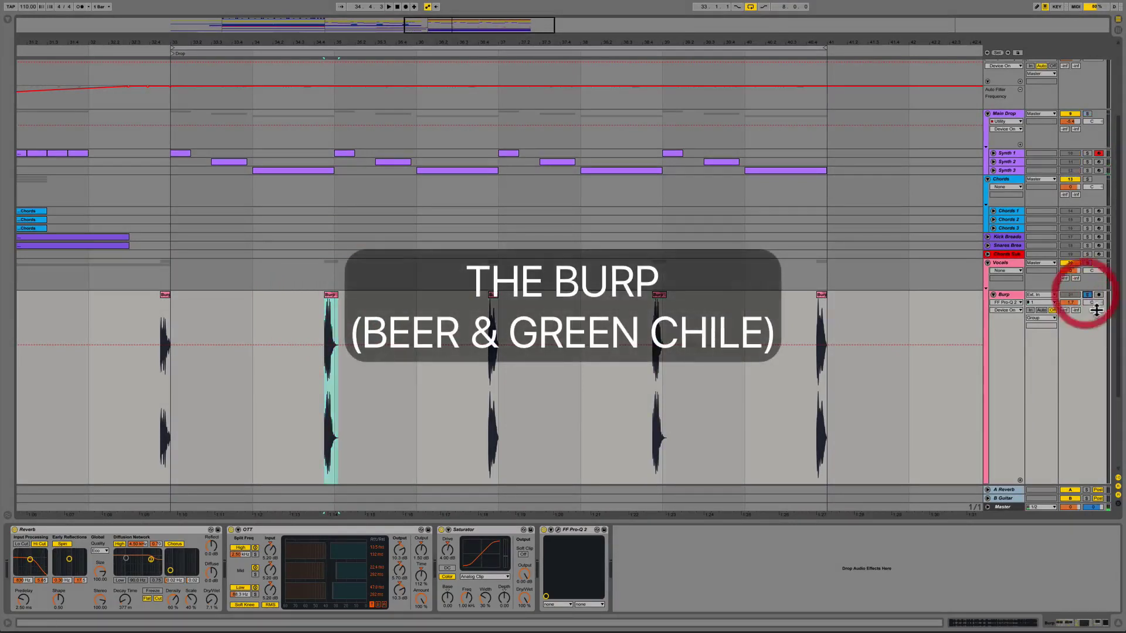
click(1005, 275)
click(1017, 298)
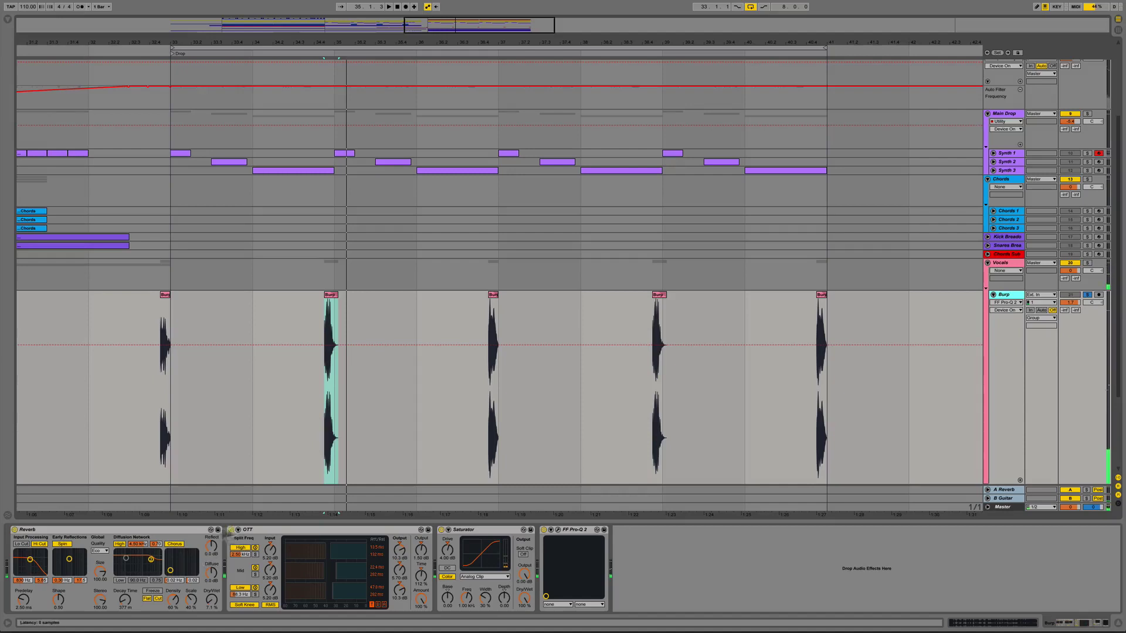
click(15, 530)
click(231, 530)
click(441, 529)
click(543, 530)
Step: Replay the burp while re-enabling Reverb, OTT, Saturator and Pro-Q 2 one at a time
key(space)
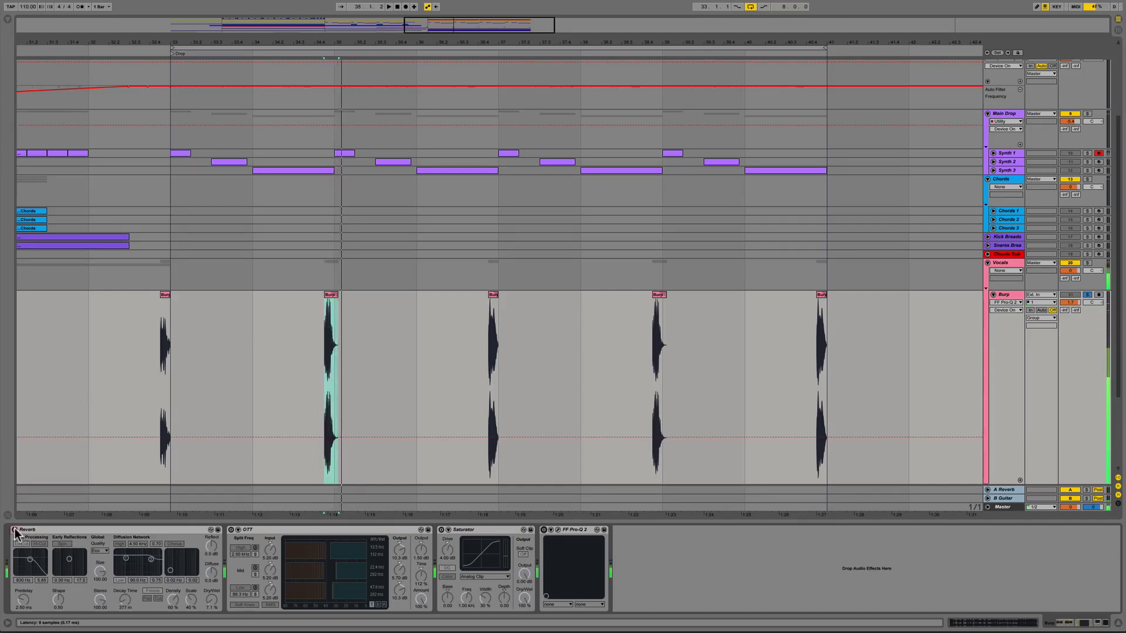
click(14, 529)
key(space)
key(space)
key(space)
key(space)
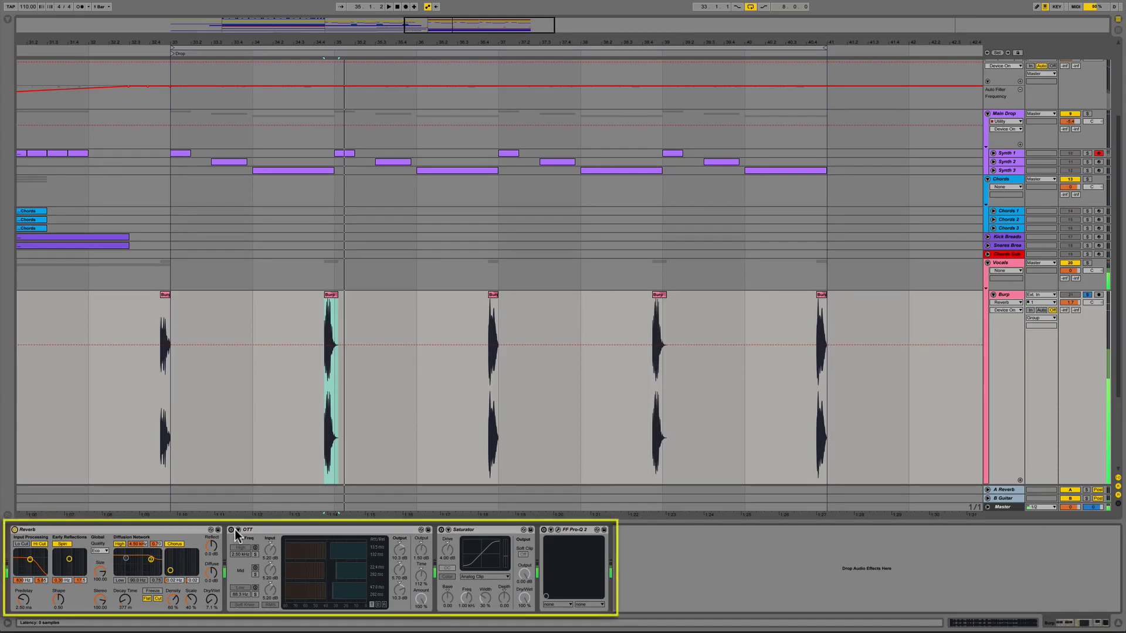
click(231, 530)
key(space)
click(24, 529)
key(space)
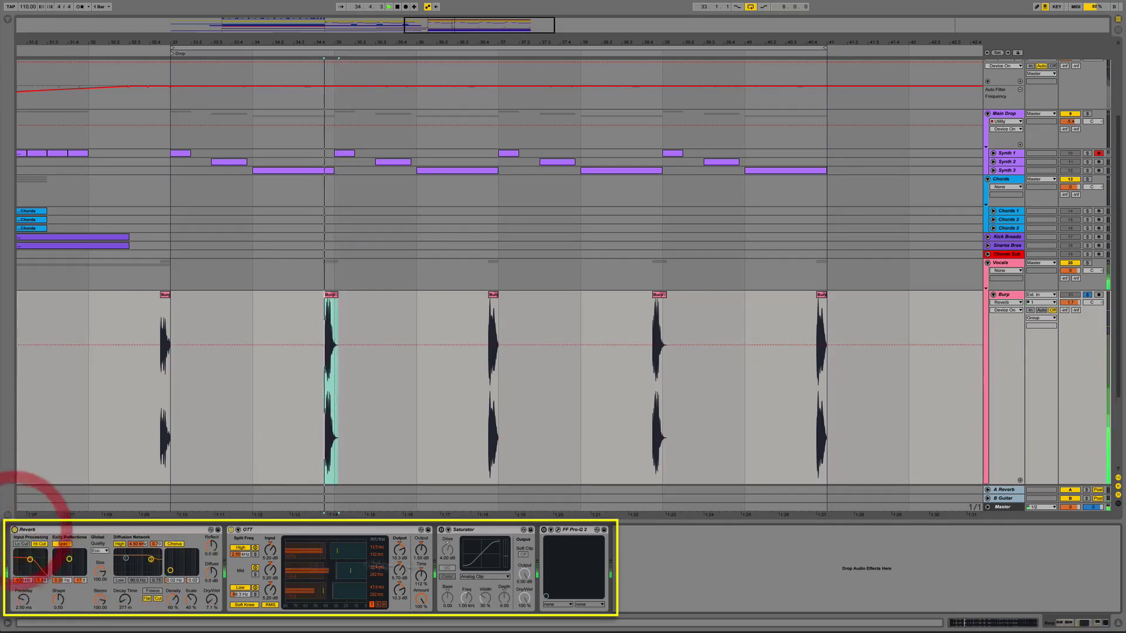
click(441, 531)
key(space)
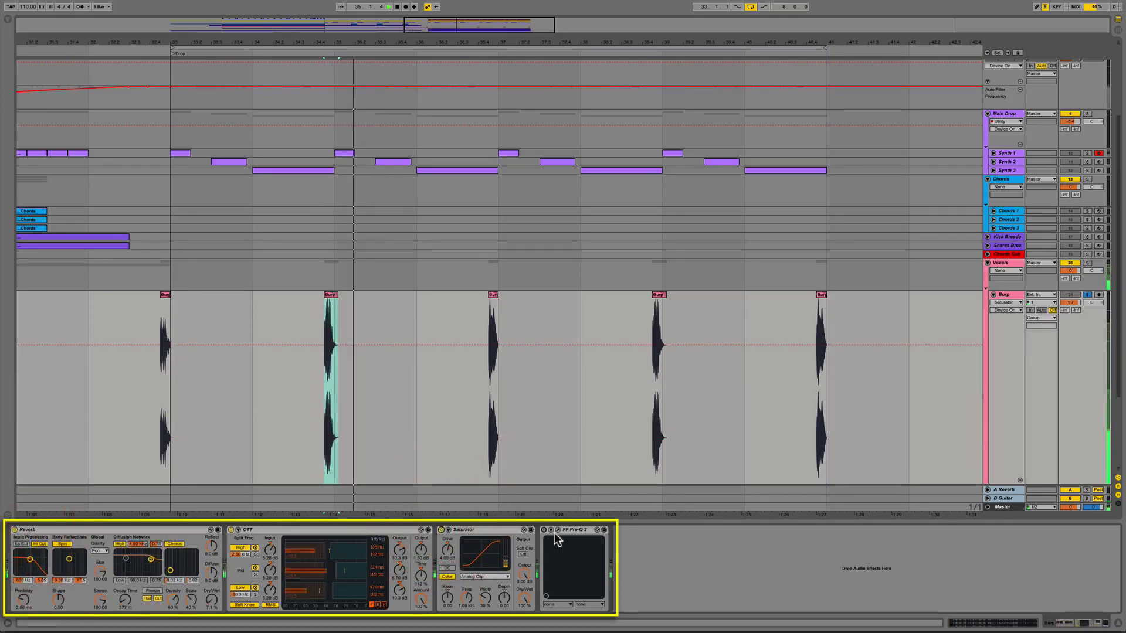
click(543, 530)
key(space)
Step: Adjust the Pro-Q 2 low cut to about 145 Hz and close the equaliser
click(552, 530)
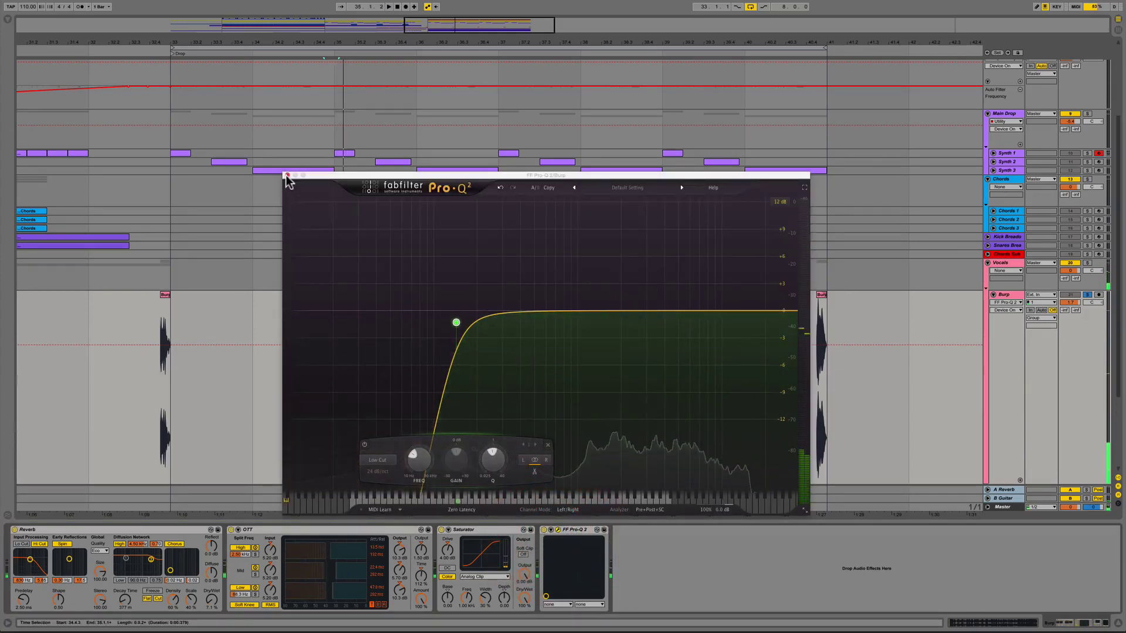
mouse_move(456, 323)
mouse_move(456, 325)
mouse_down()
mouse_move(390, 320)
mouse_move(454, 322)
mouse_up()
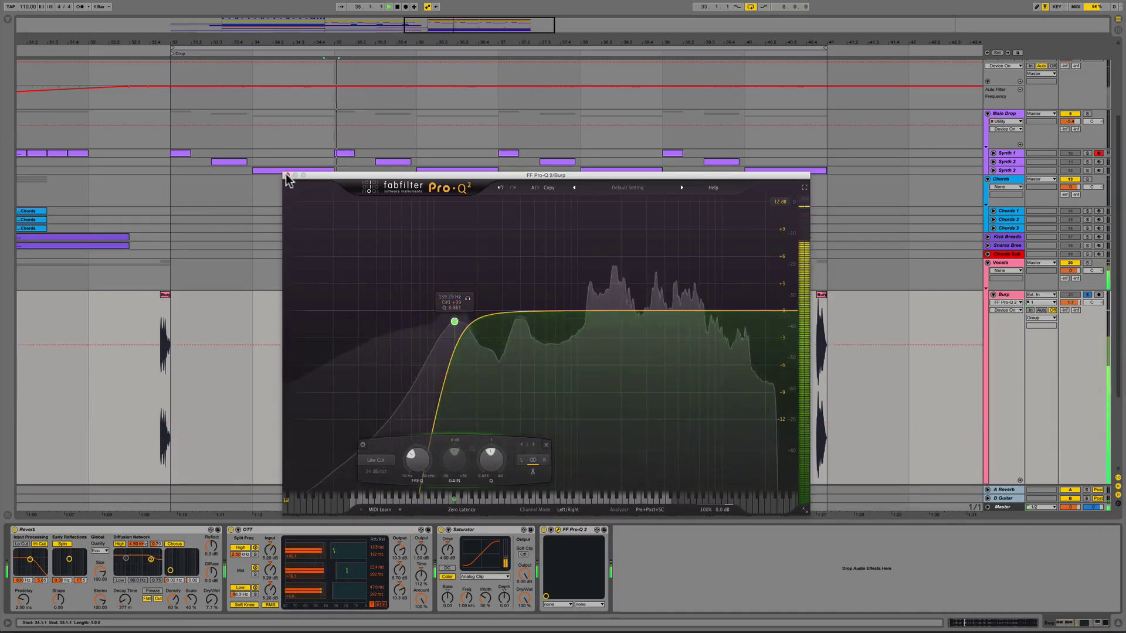
click(287, 176)
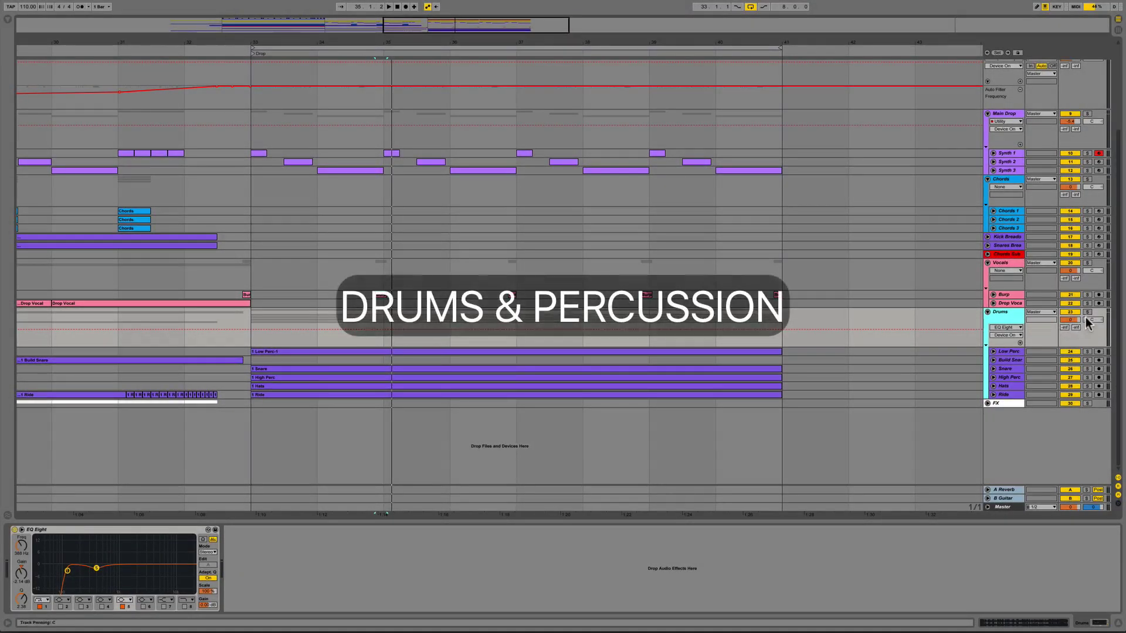
Step: Solo the Drums group and play the drop from bar 33
click(1087, 313)
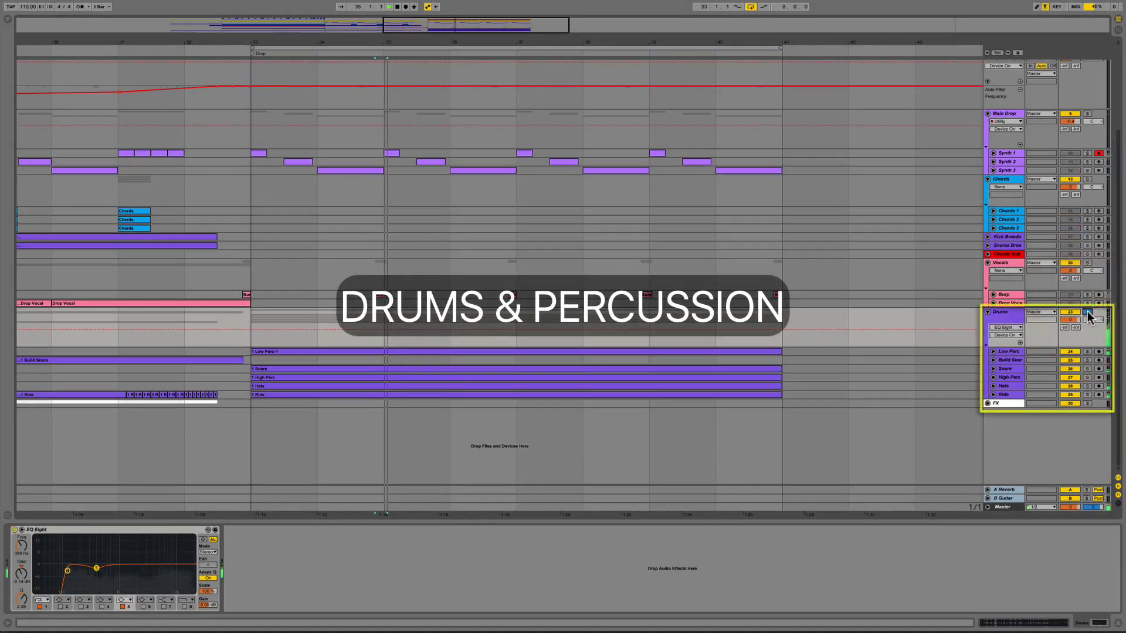
click(252, 339)
key(space)
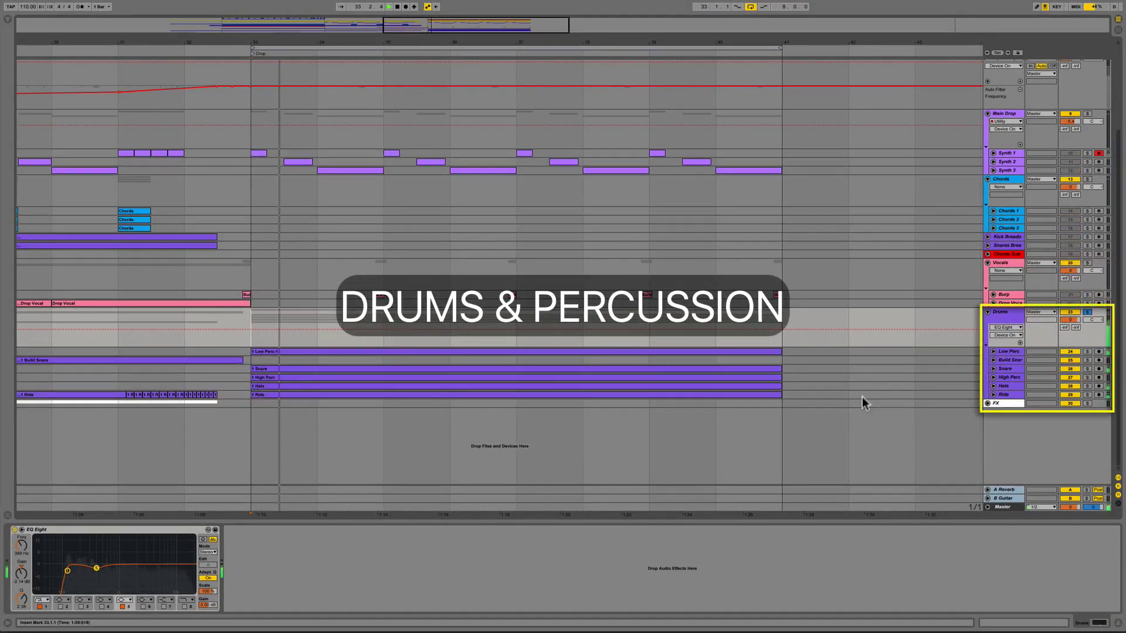
Step: Make the drum tracks taller, then switch off the Drums group's EQ Eight
click(1009, 351)
shift+click(1008, 389)
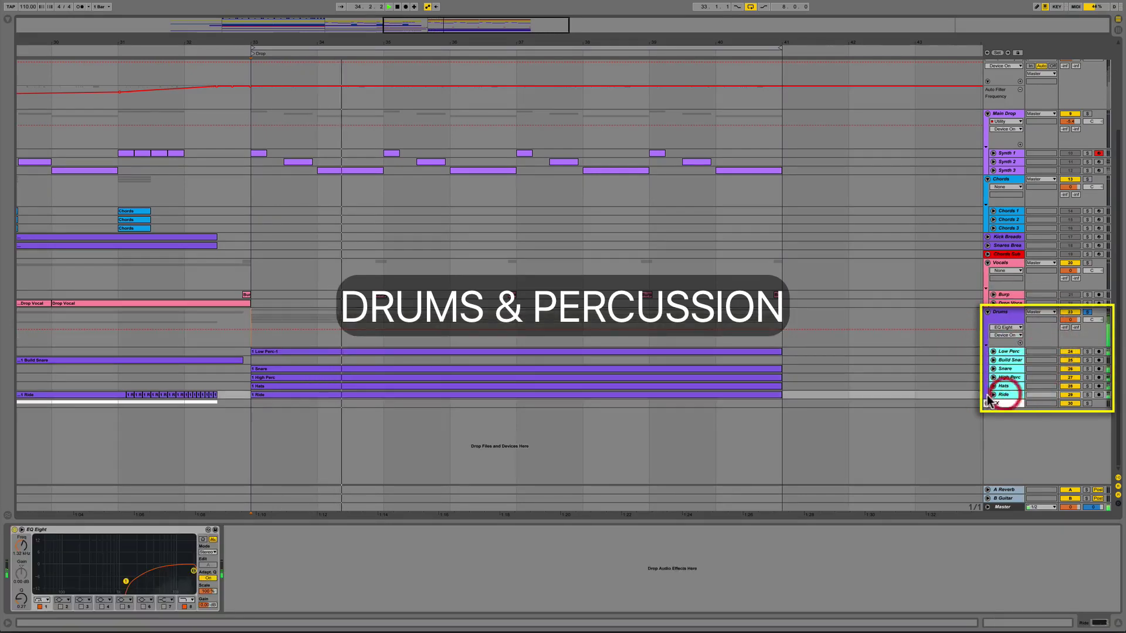
key(alt+plus)
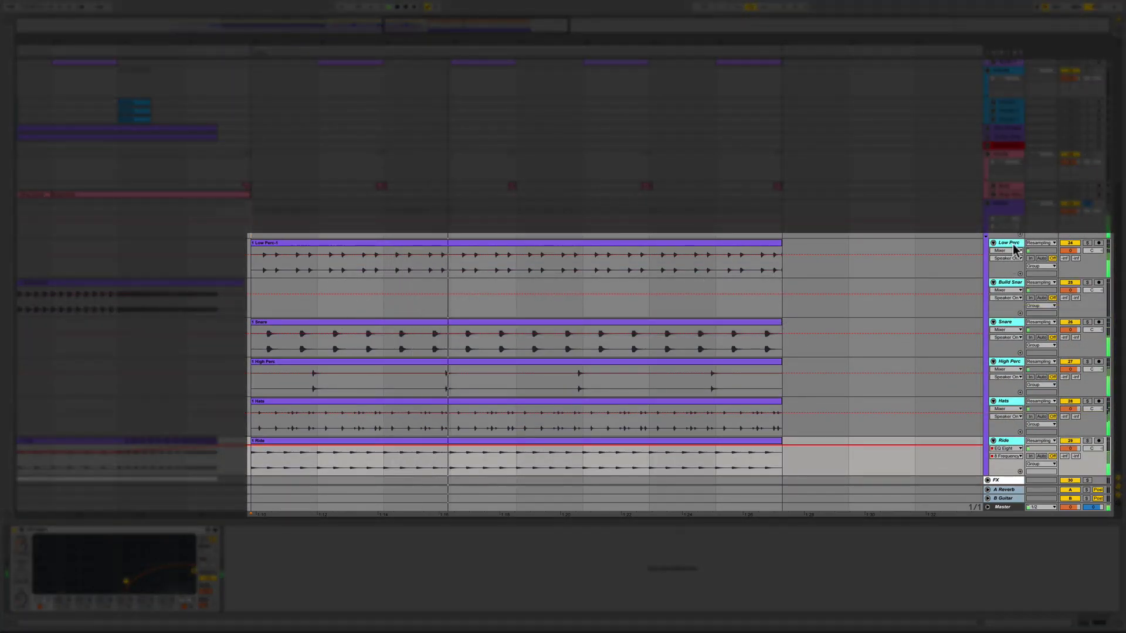
click(1014, 247)
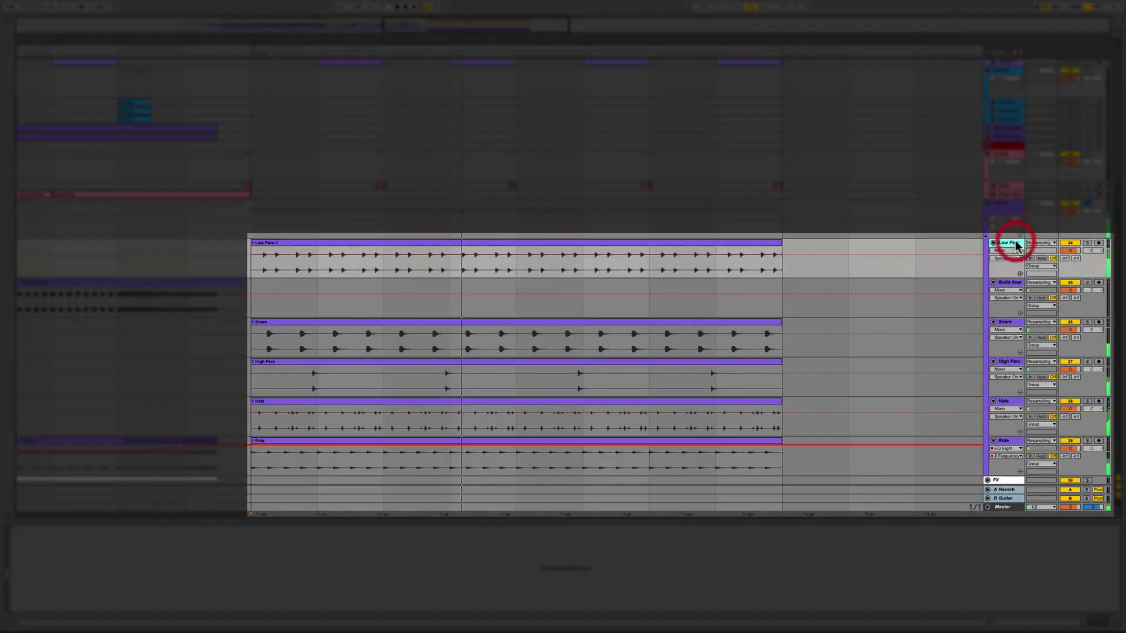
click(1014, 220)
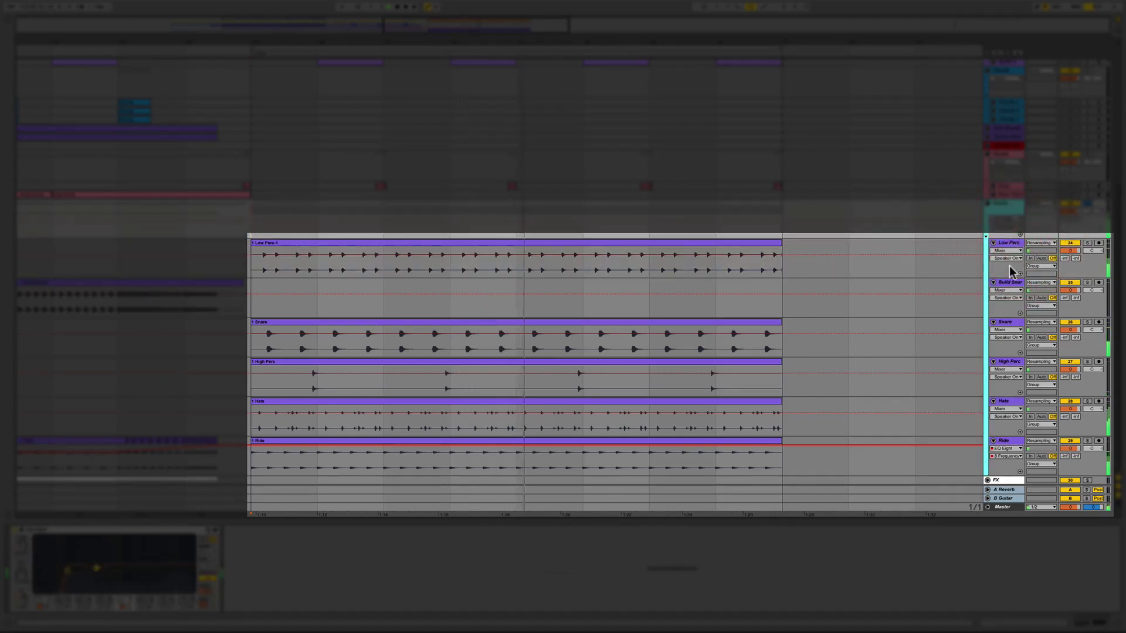
click(15, 530)
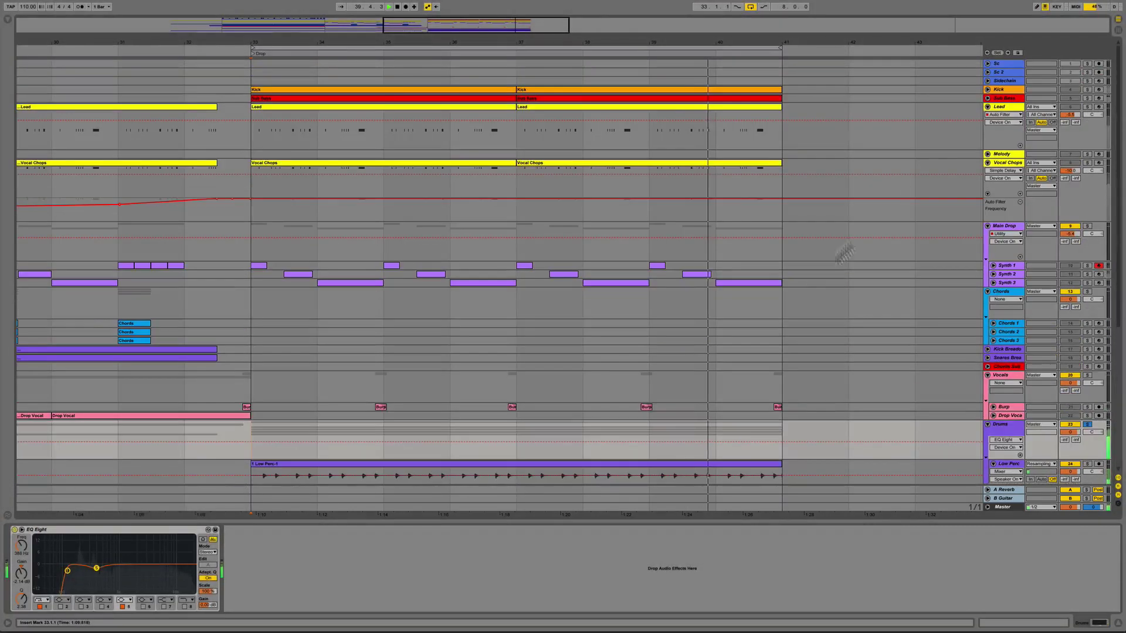
Step: Solo the Kick, Sub Bass and Main Drop tracks together
scroll(842, 249, up, 5)
click(1086, 89)
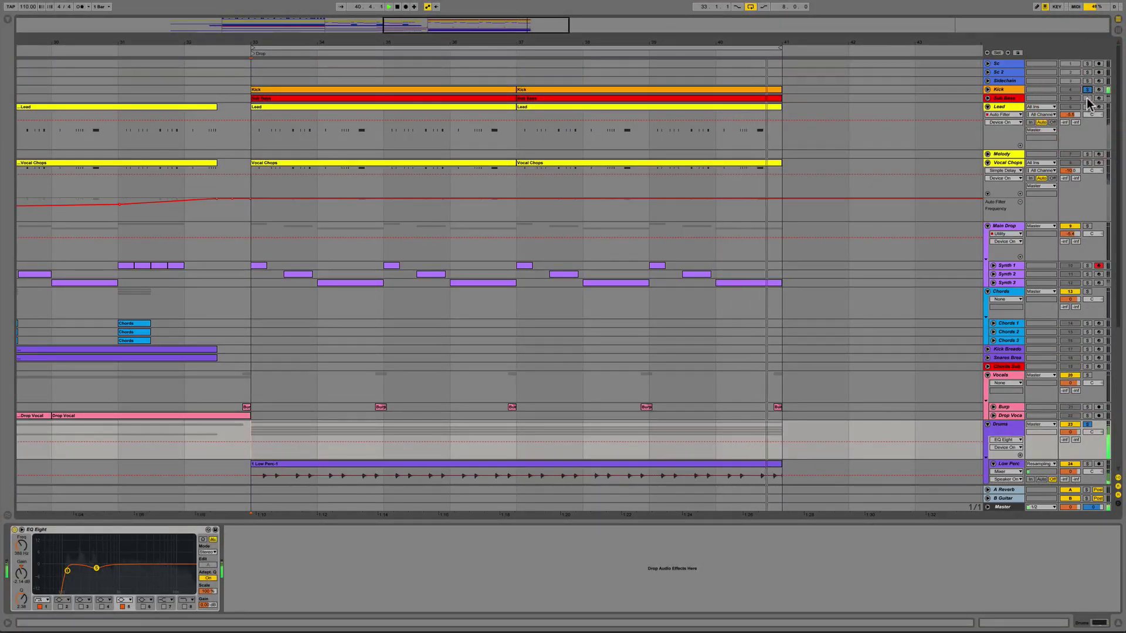
click(1087, 97)
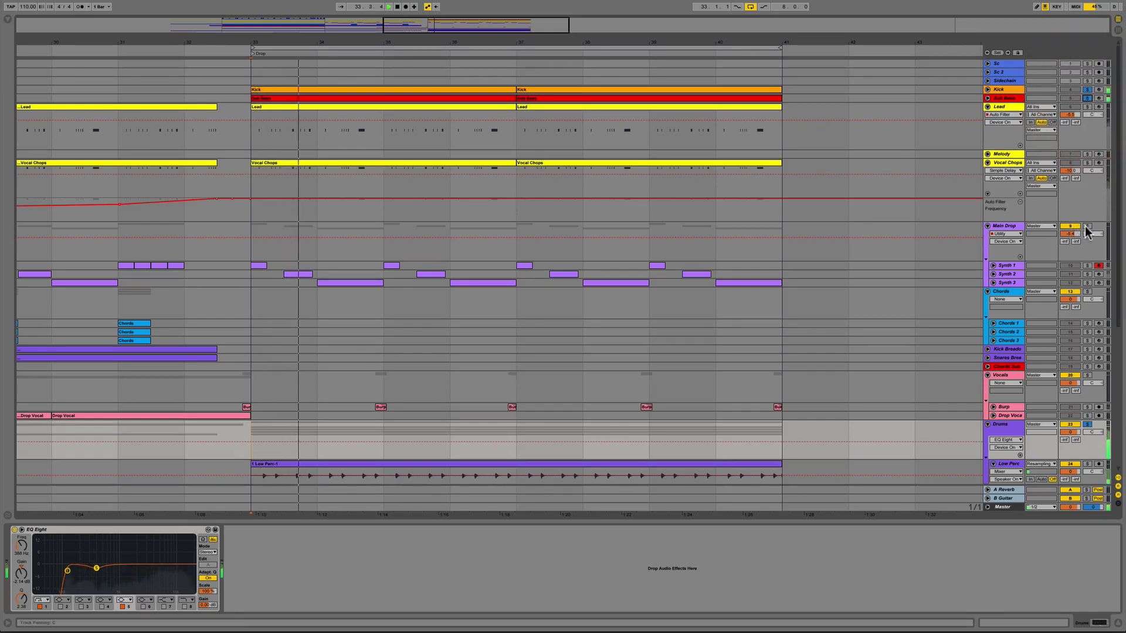
click(1087, 227)
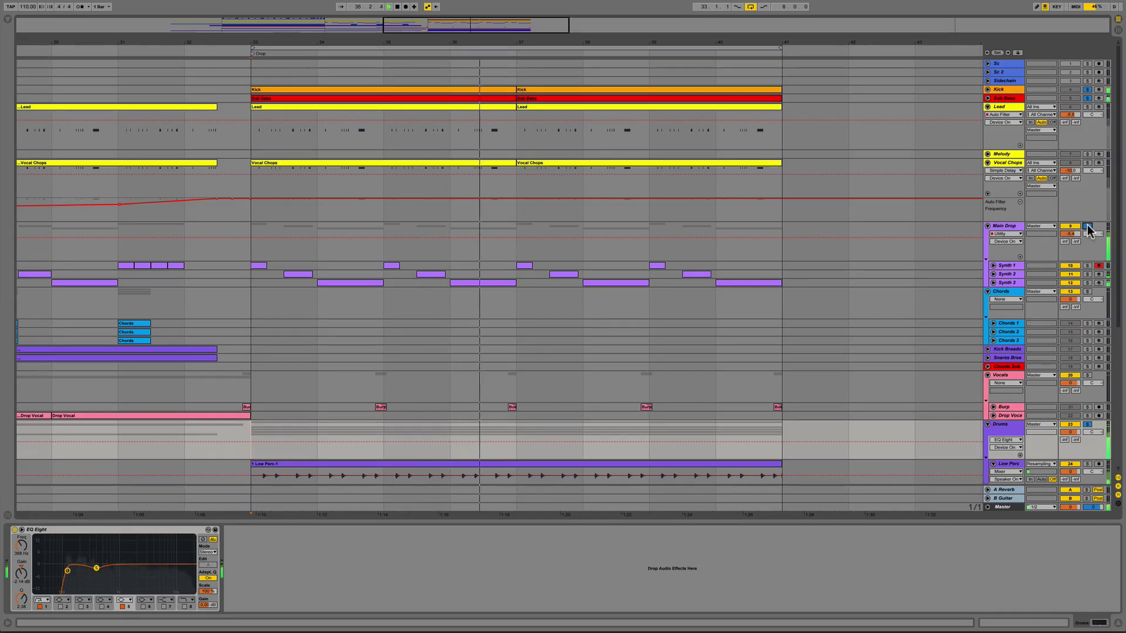
Step: Unsolo Main Drop, zoom out to bars 24–50, and select the Chords group
click(1087, 227)
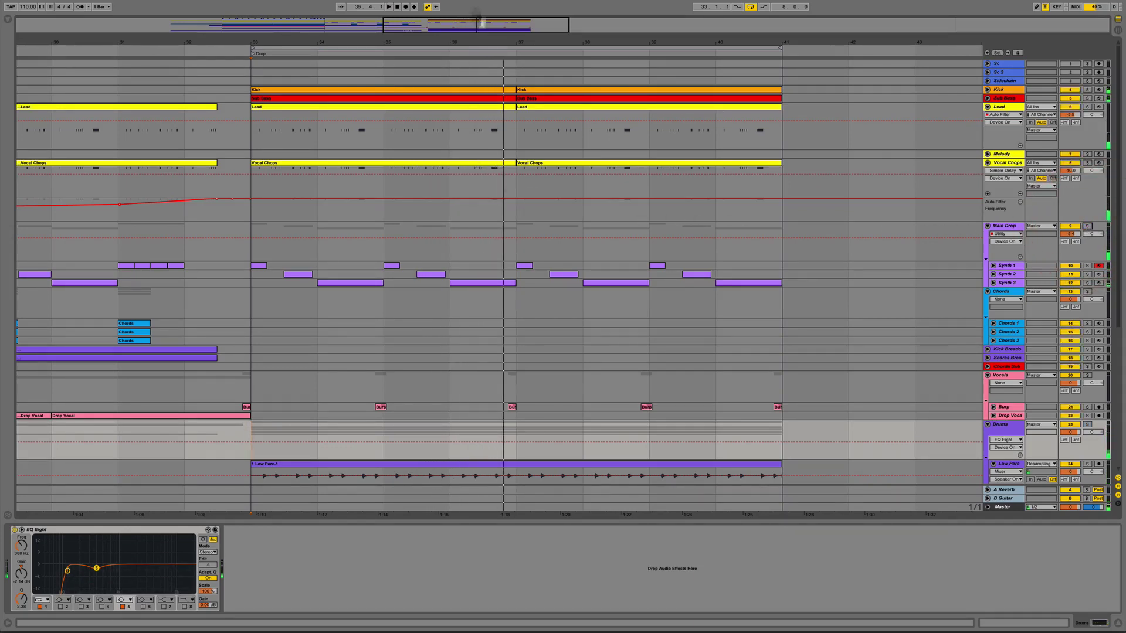
key(minus)
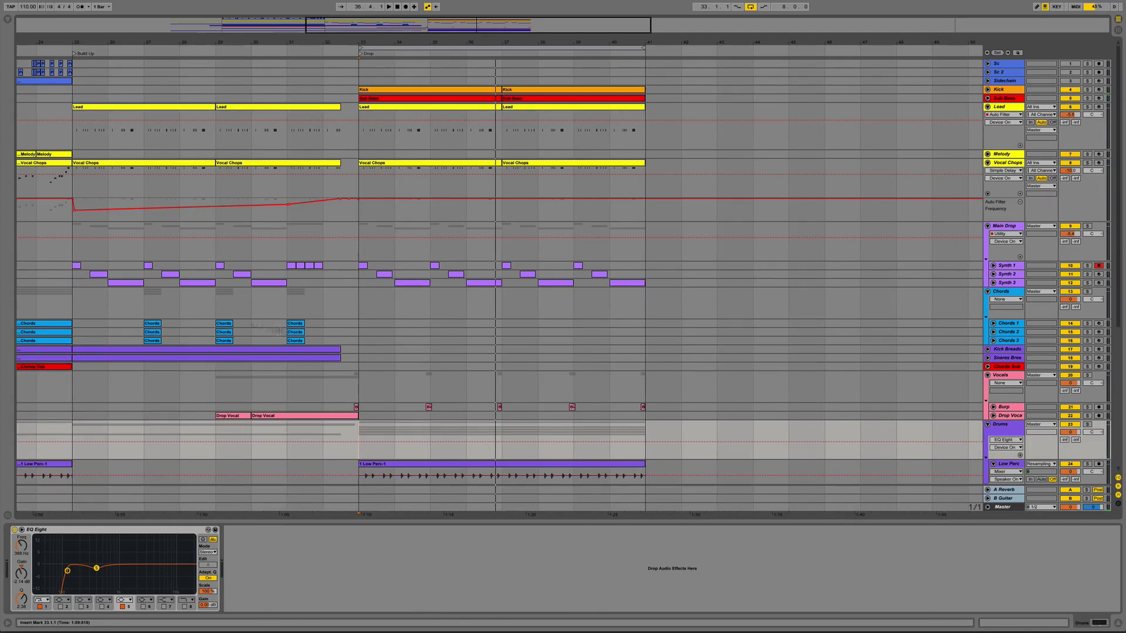
click(325, 310)
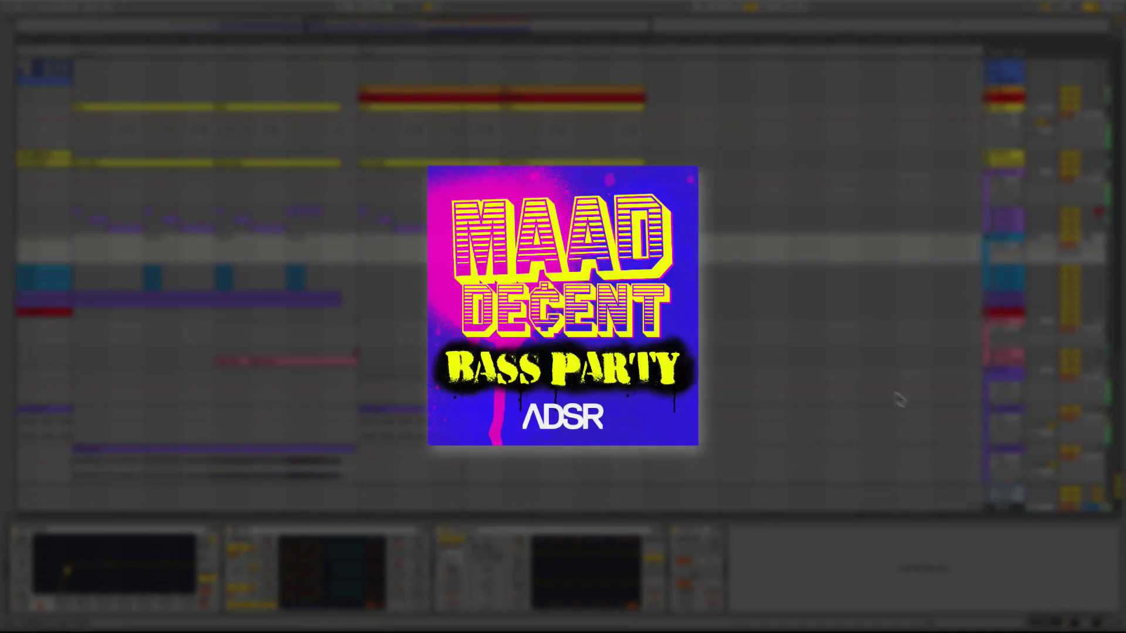
click(993, 410)
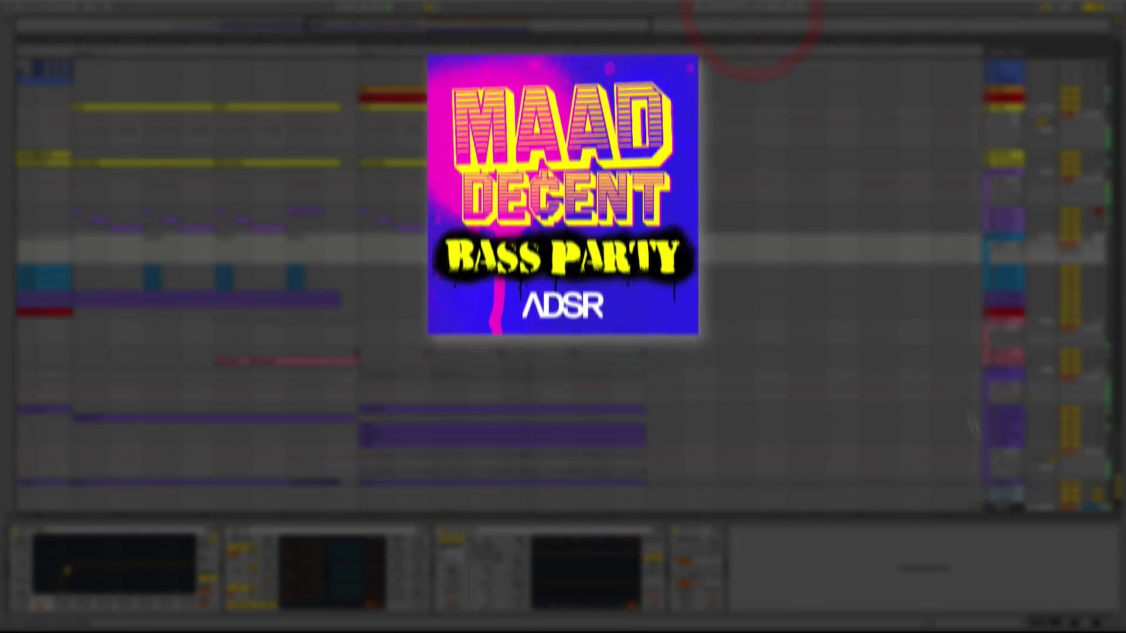
click(992, 443)
click(993, 457)
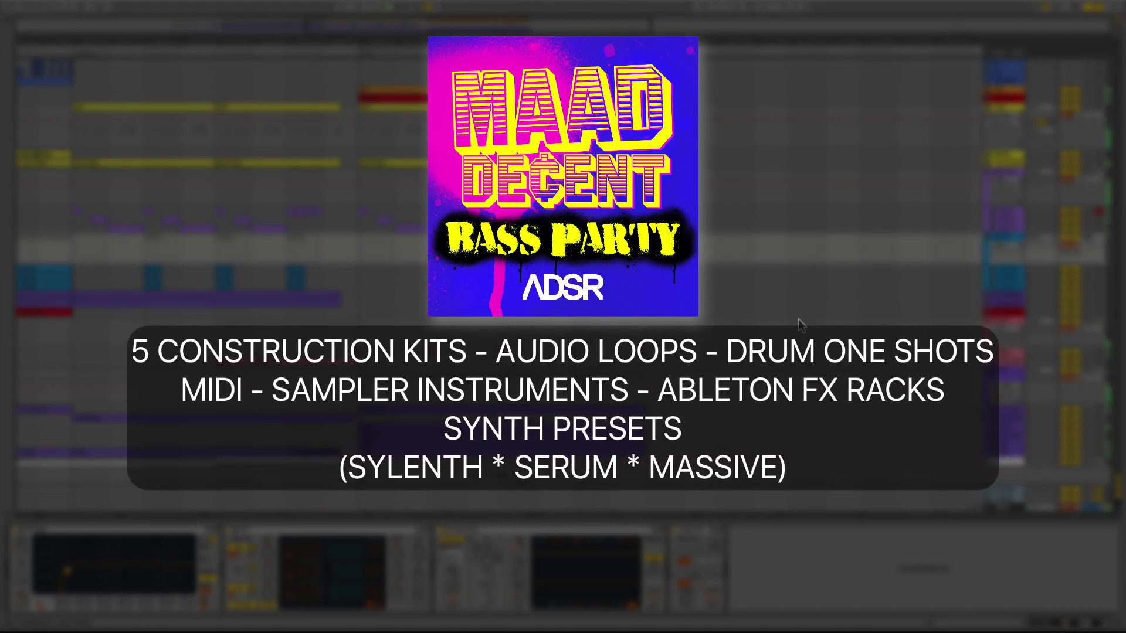